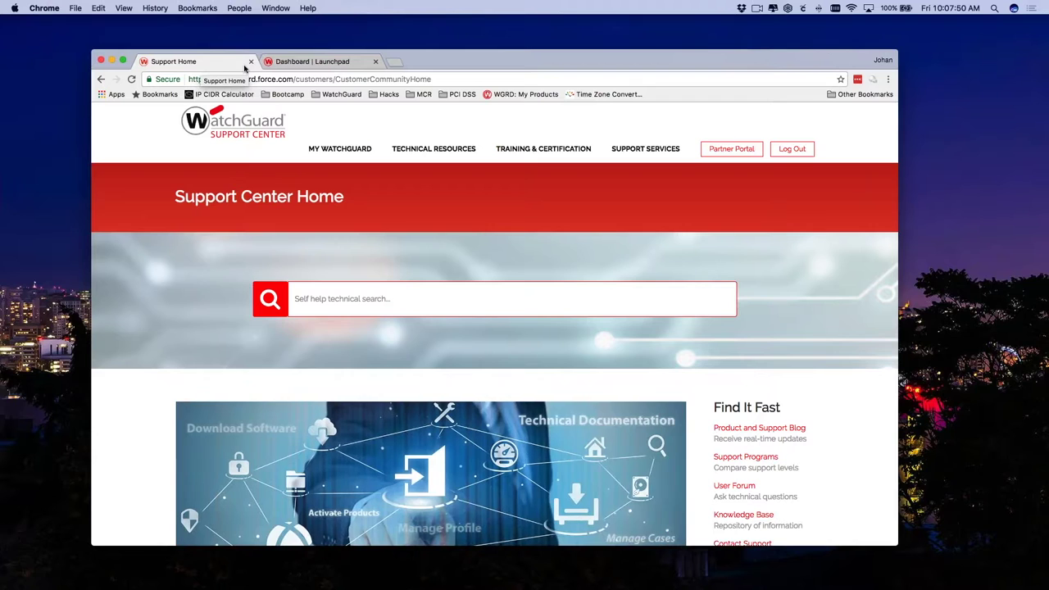
# - Open the Manage service from the Launchpad dashboard and expand the Logifuse folder in the location tree
pyautogui.click(287, 61)
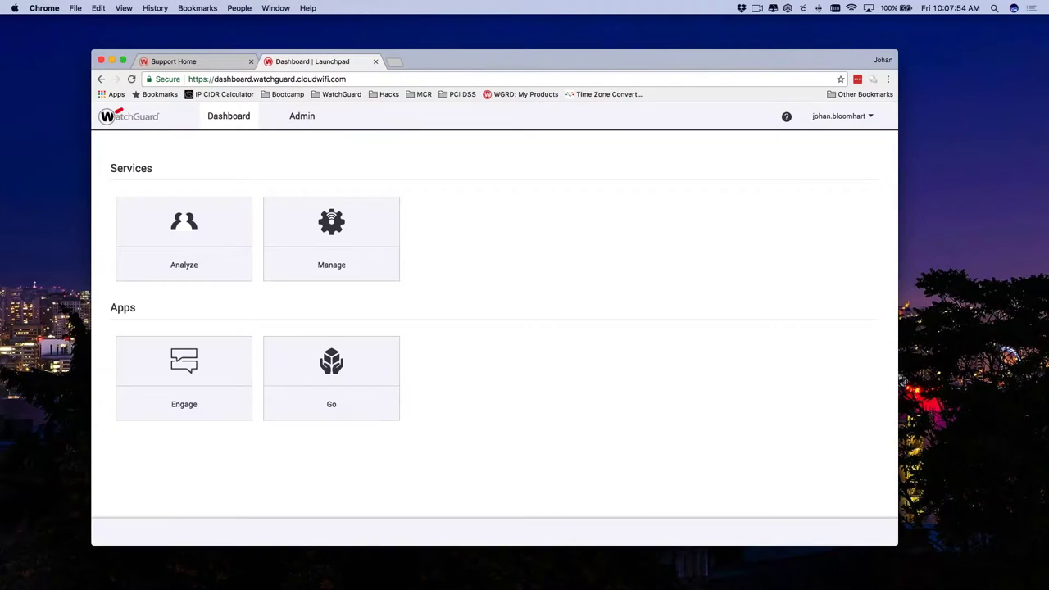
pyautogui.click(190, 64)
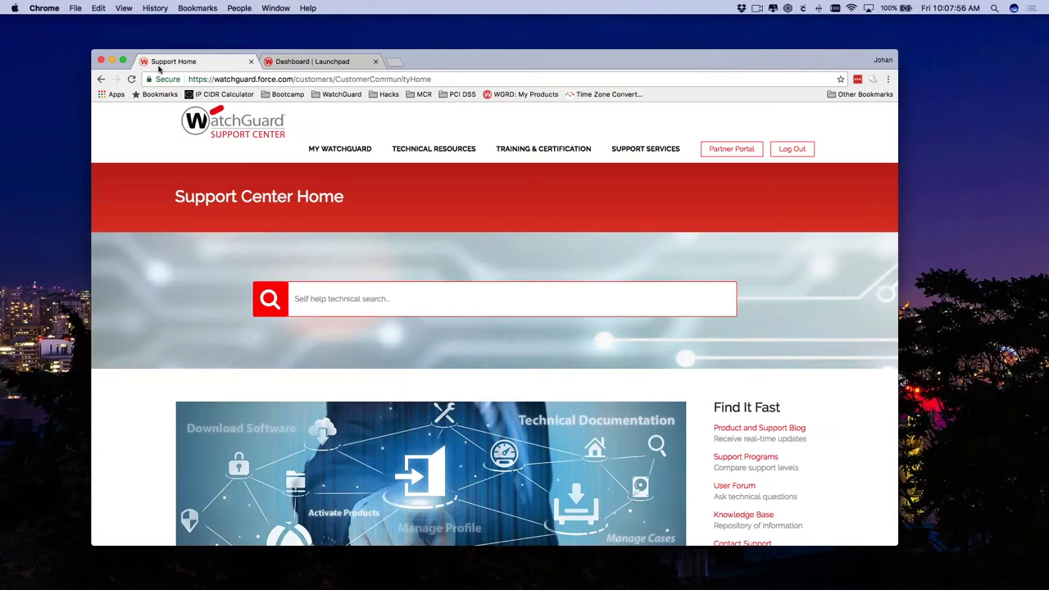
pyautogui.moveTo(339, 149)
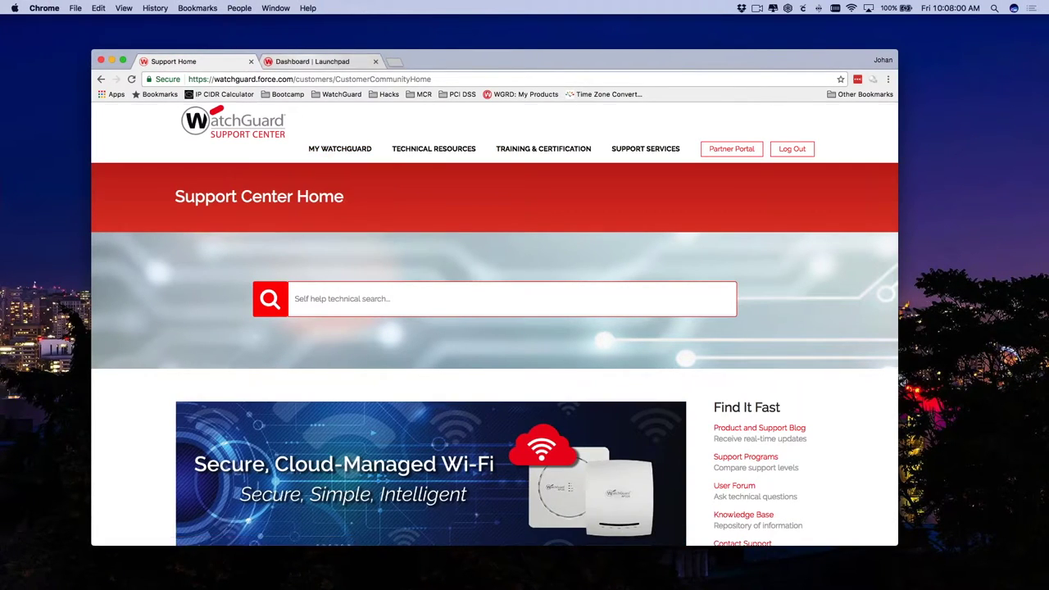
pyautogui.click(305, 62)
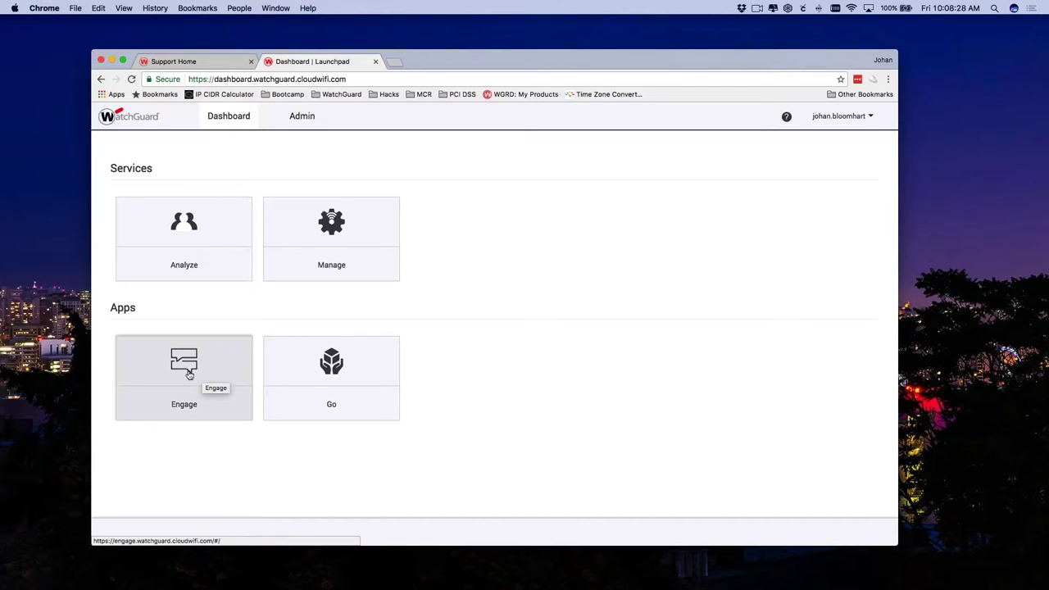
pyautogui.click(298, 236)
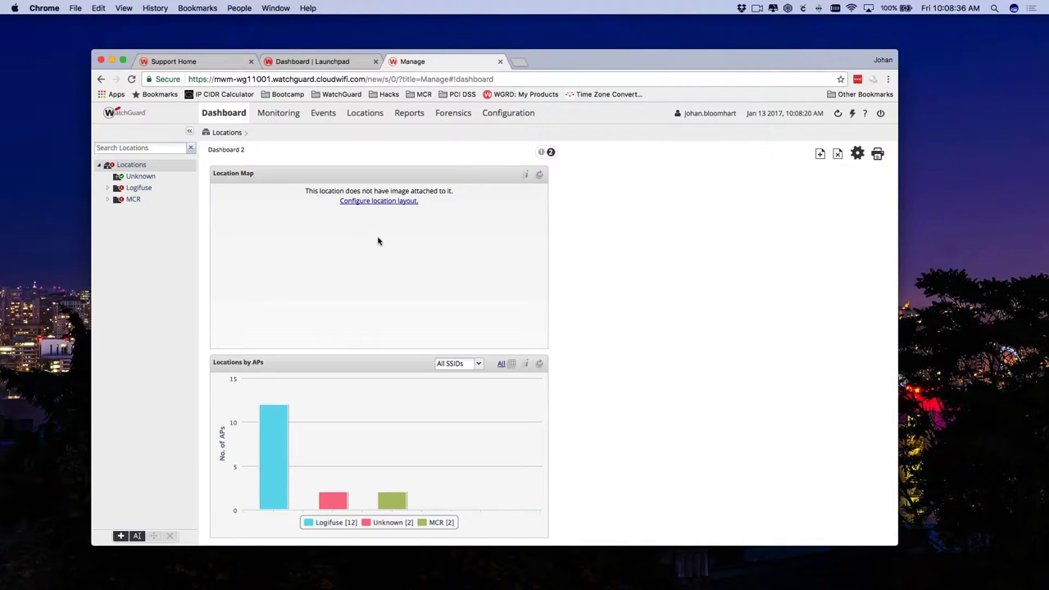
pyautogui.click(108, 189)
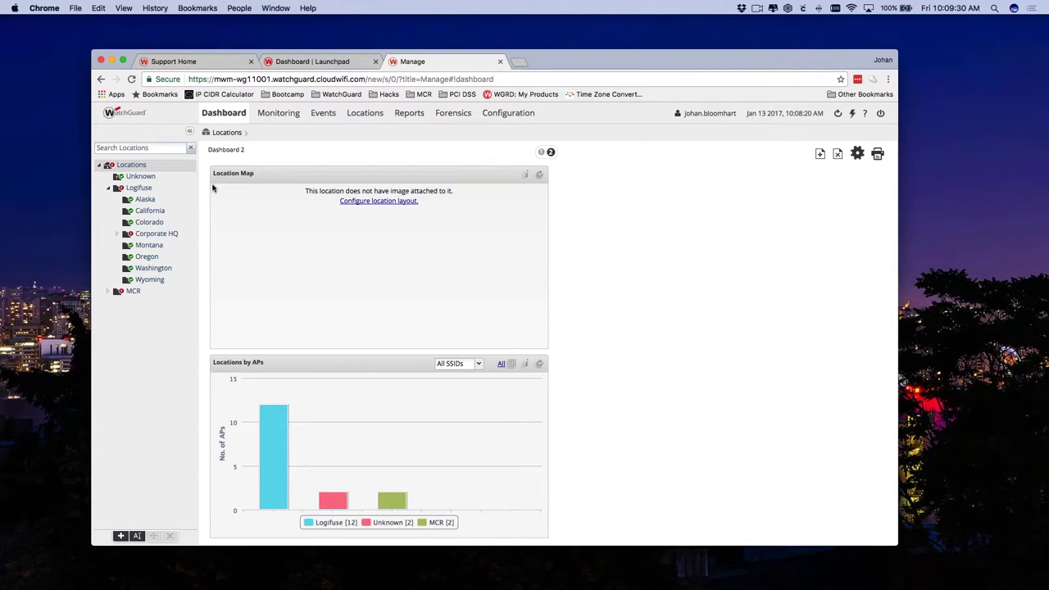
# - Open the SSID Profiles in the device configuration and start adding a new Wi-Fi profile
pyautogui.click(521, 114)
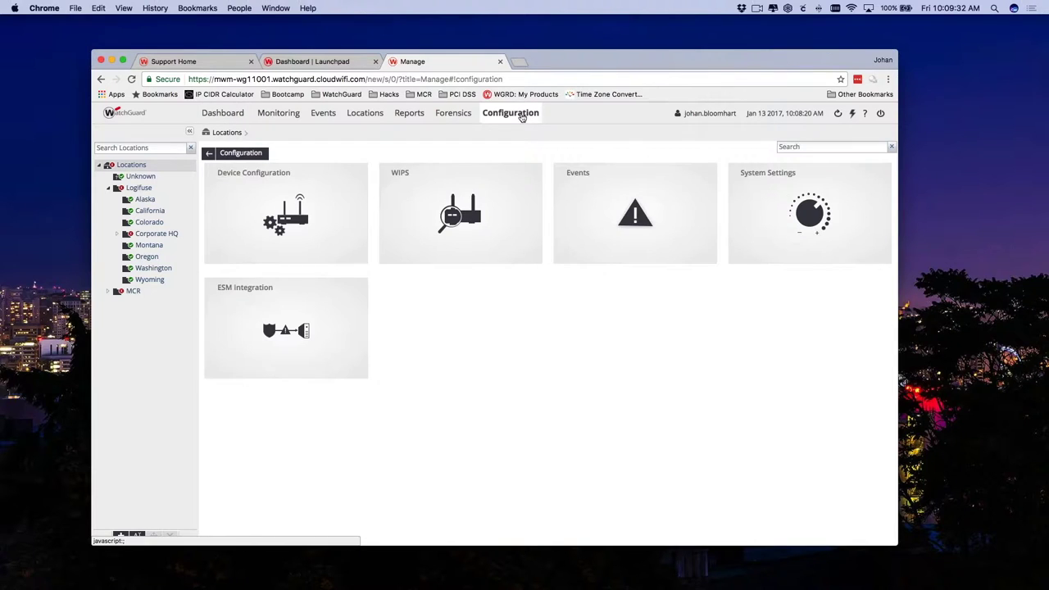
pyautogui.click(313, 190)
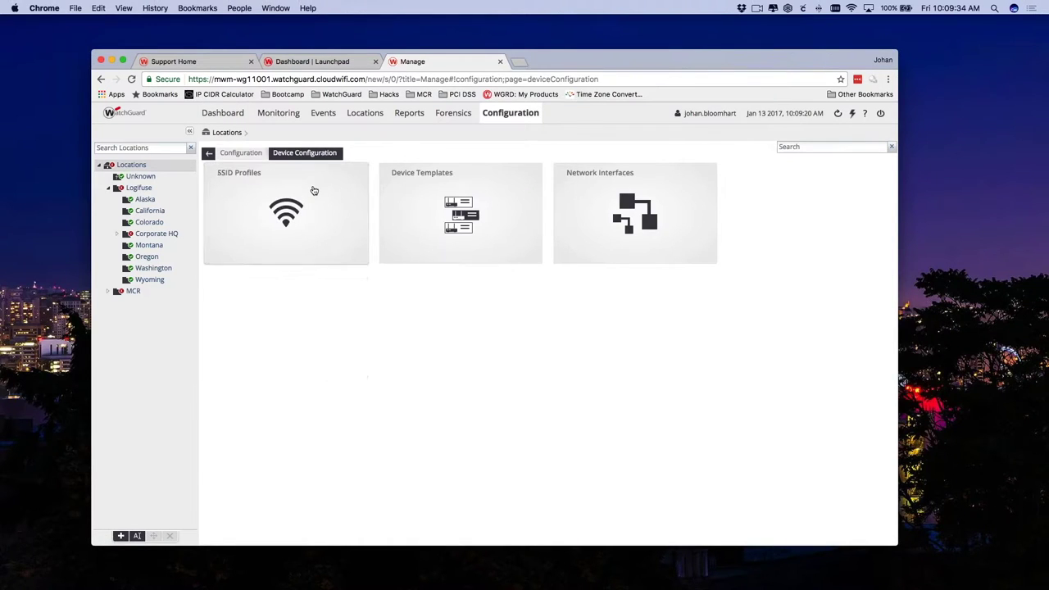
pyautogui.click(255, 203)
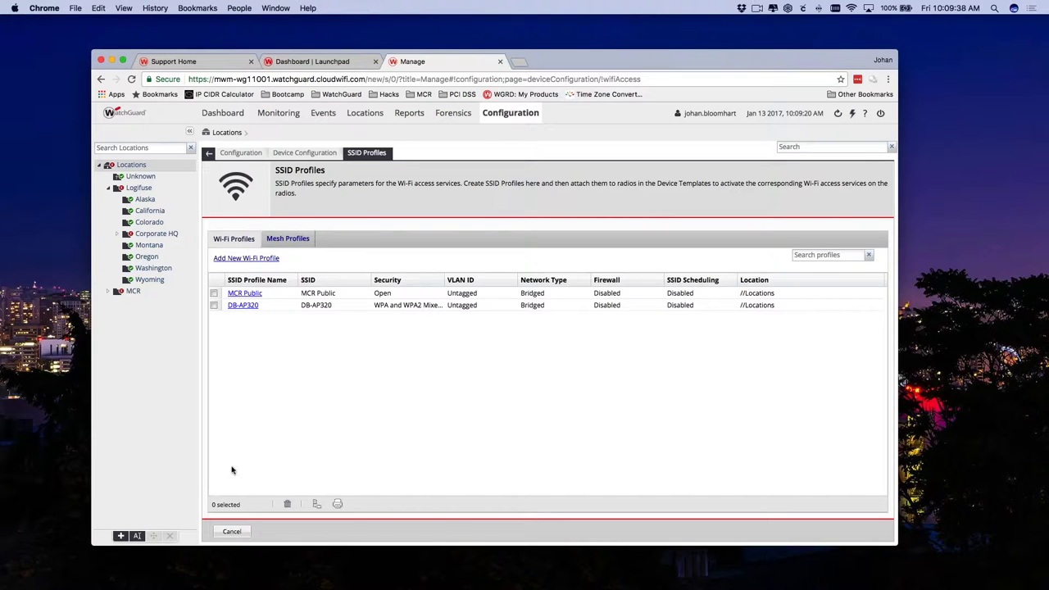
pyautogui.click(237, 260)
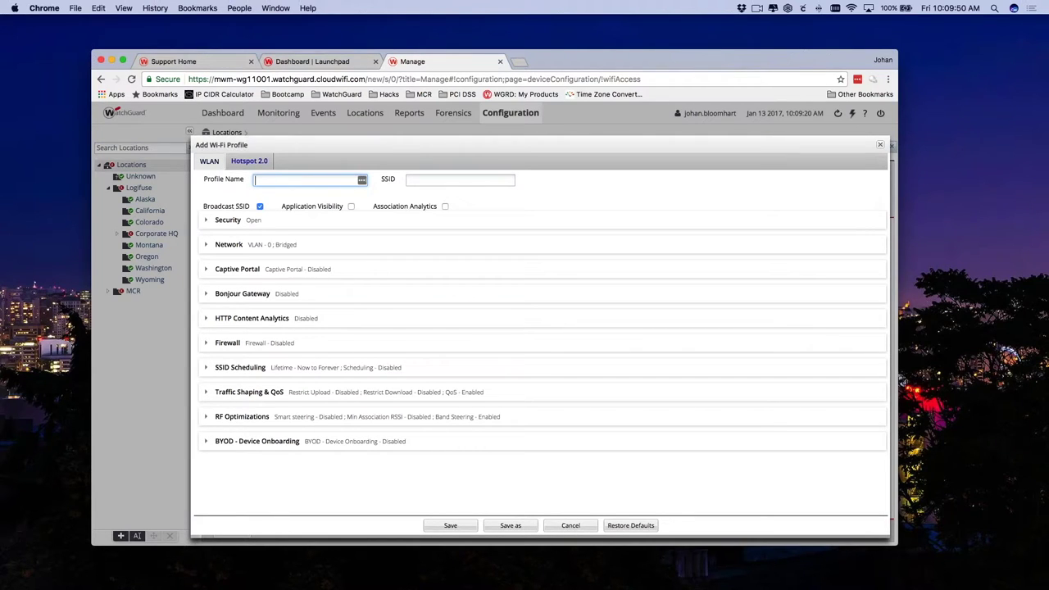
# - Name the new Wi-Fi profile "Firebytes`" and set its SSID to "WG Firebytes SSID"
pyautogui.click(351, 207)
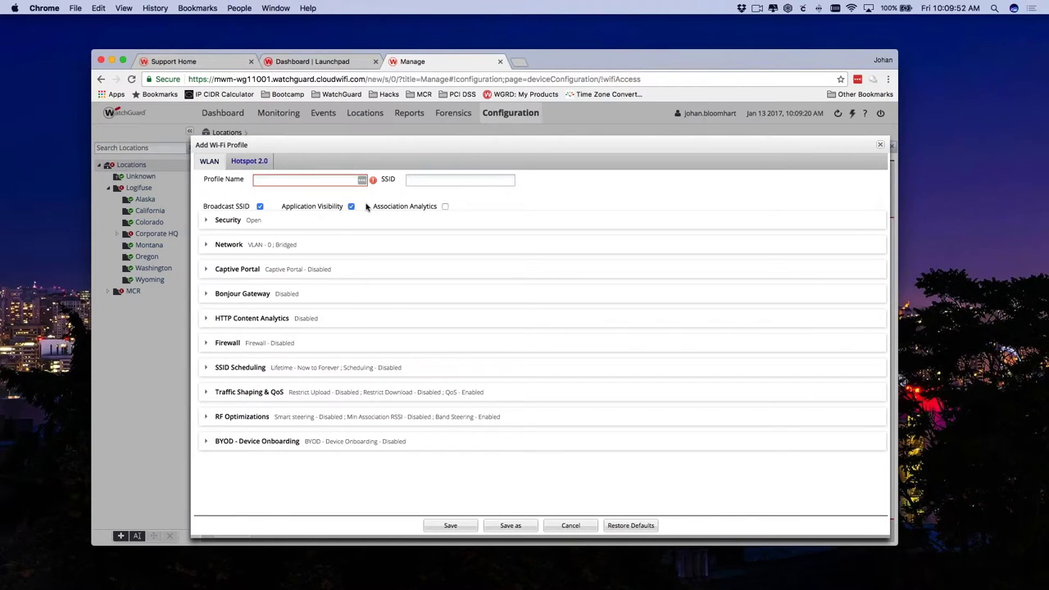
pyautogui.click(351, 207)
pyautogui.click(289, 180)
pyautogui.write('F')
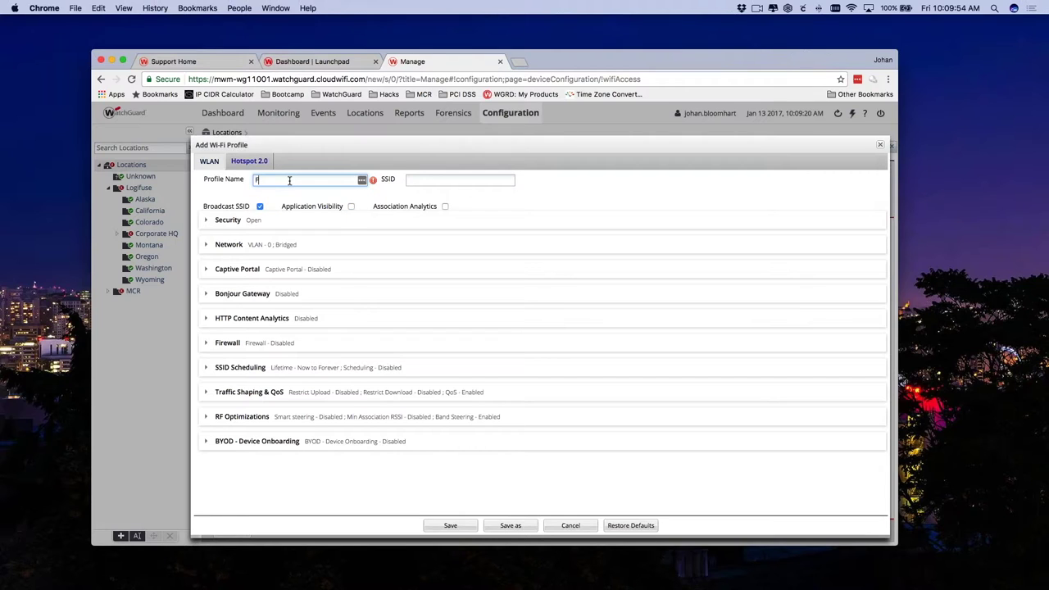
pyautogui.write('irebytes')
pyautogui.write('`')
pyautogui.press('Tab')
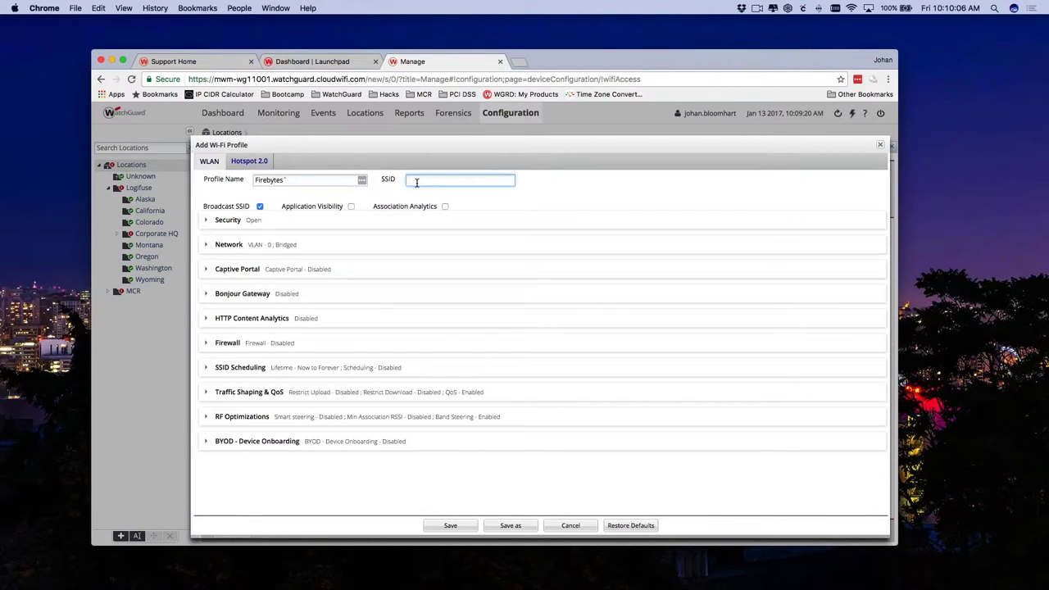
pyautogui.write('WG Firebytes SSID')
# - Enable Application Visibility, Association Analytics and Content Analytics for the profile, keeping the SSID broadcast
pyautogui.click(259, 207)
pyautogui.click(350, 207)
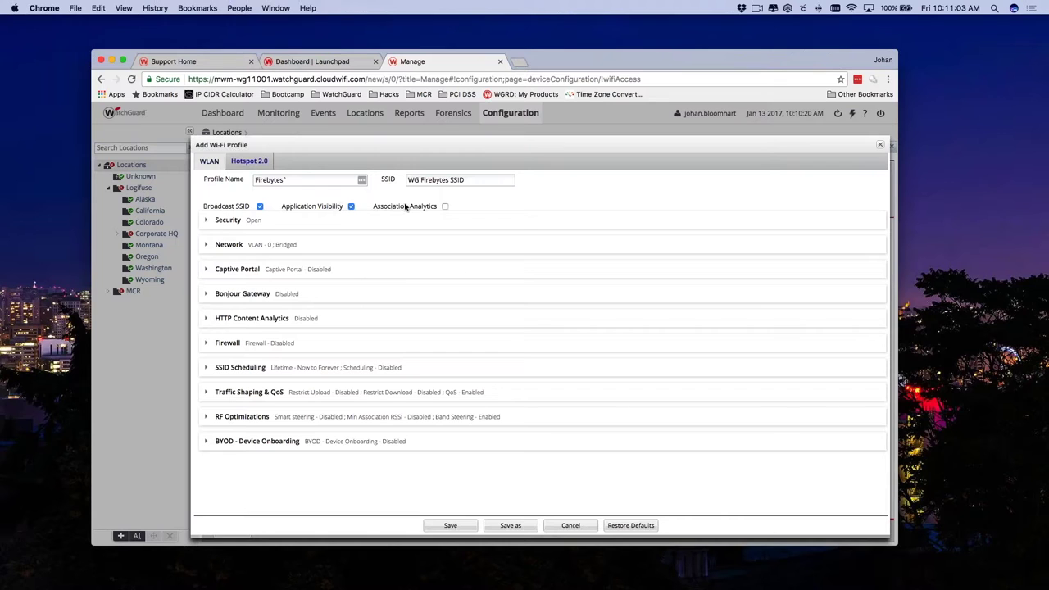
pyautogui.click(444, 206)
pyautogui.click(529, 207)
# - Set the profile's security mode to WPA2 with PSK, enter the Wi-Fi passphrase and reveal it
pyautogui.click(228, 220)
pyautogui.click(325, 244)
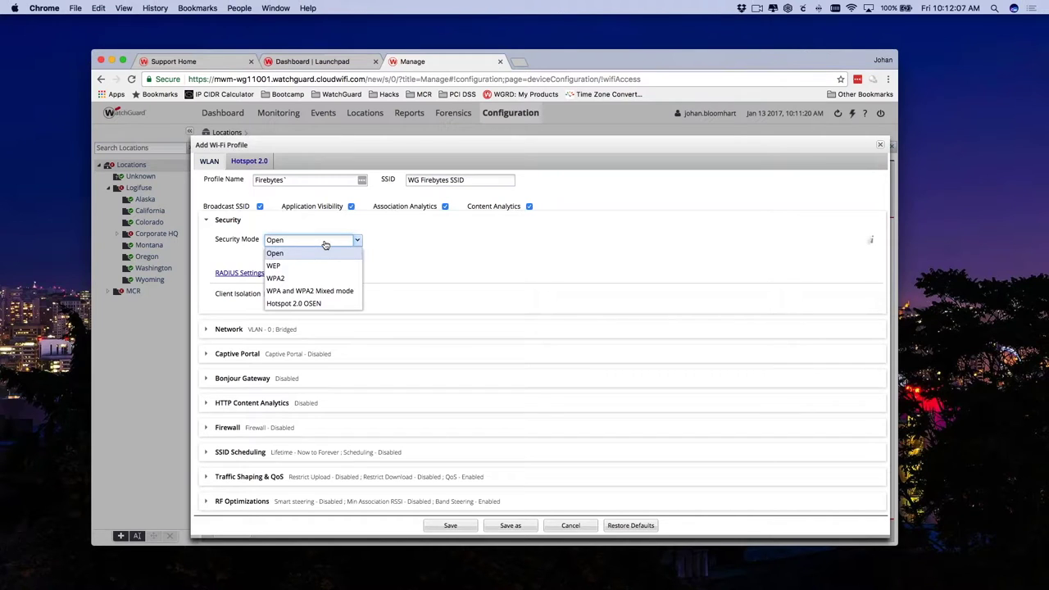
pyautogui.click(295, 278)
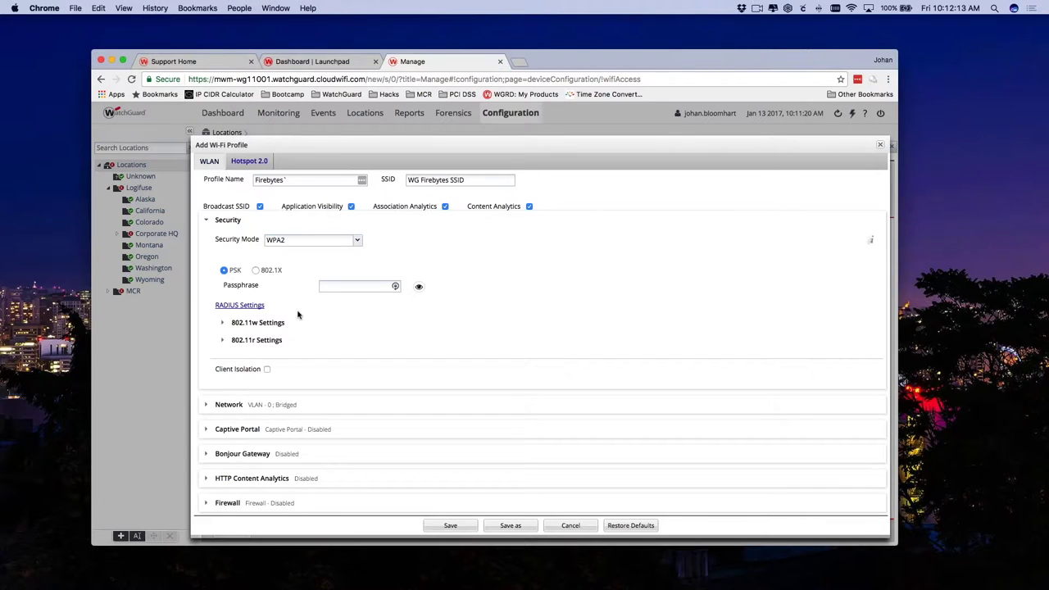
pyautogui.click(352, 286)
pyautogui.write('•••••••••••••••')
pyautogui.click(395, 286)
pyautogui.click(483, 304)
pyautogui.click(419, 286)
# - Inspect the RADIUS settings and close them without saving
pyautogui.click(234, 309)
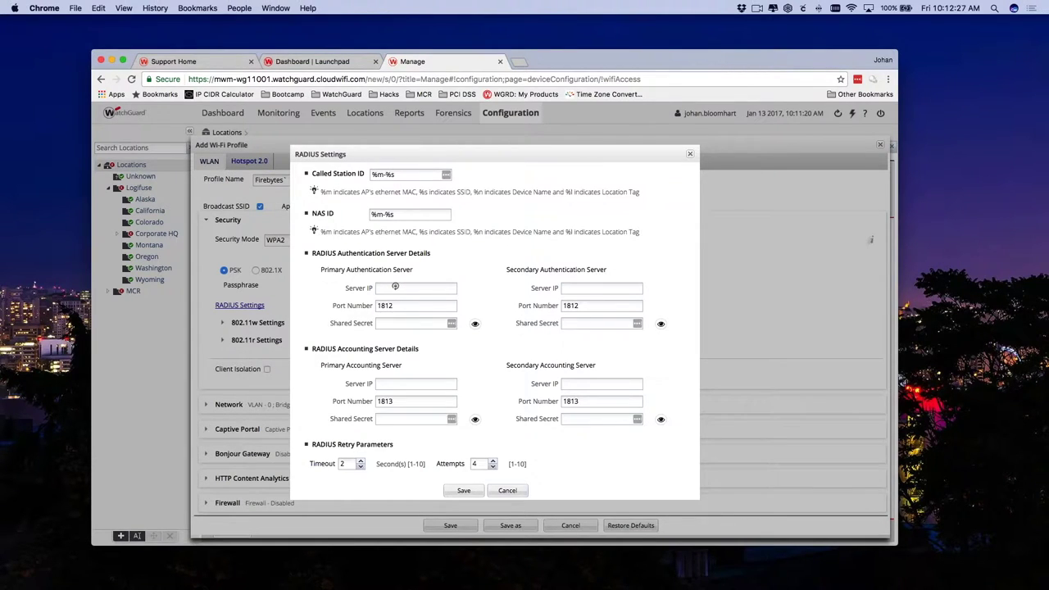
pyautogui.click(505, 491)
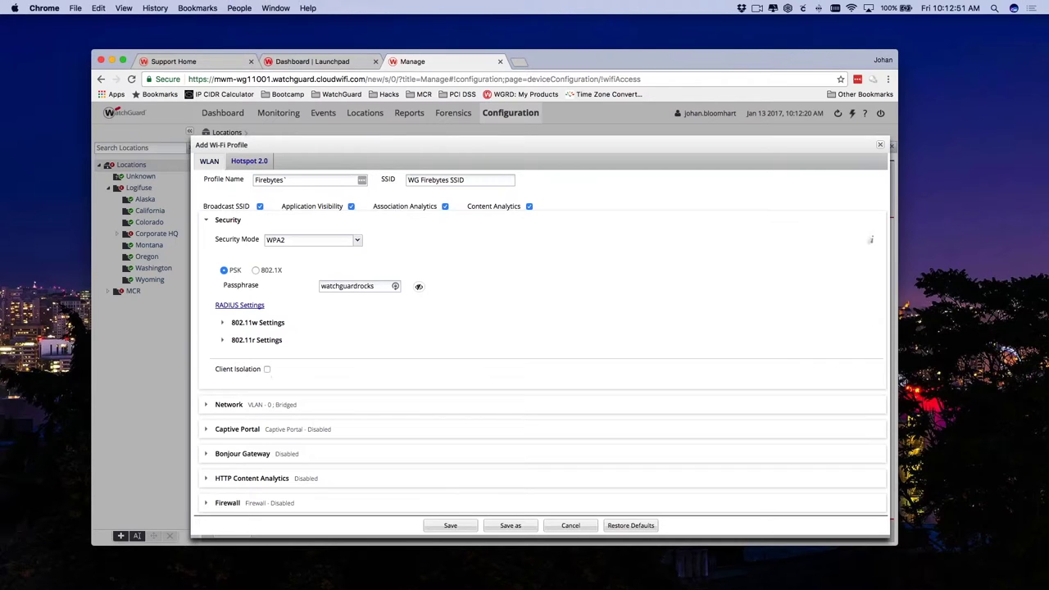
# - Expand the profile's Network settings and view them in a full-screen browser window with an enlarged page
pyautogui.click(205, 405)
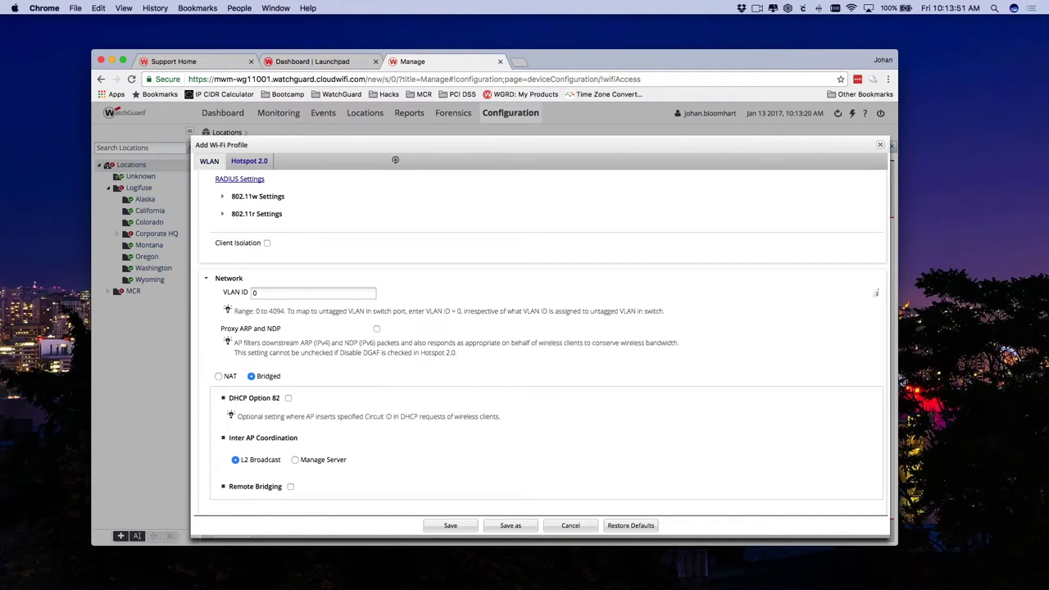
pyautogui.click(123, 61)
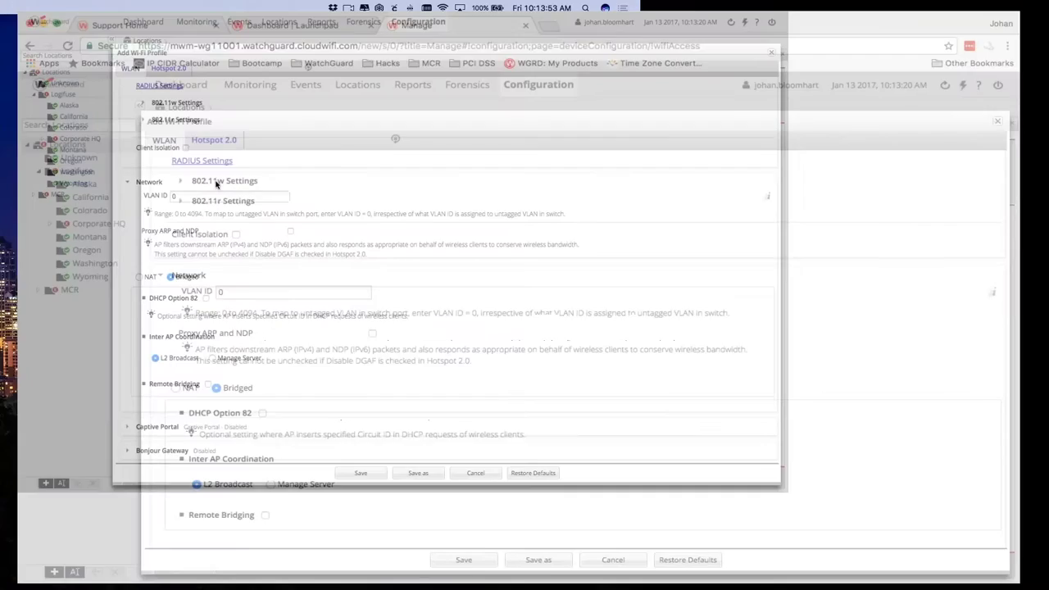
pyautogui.press('super+equal')
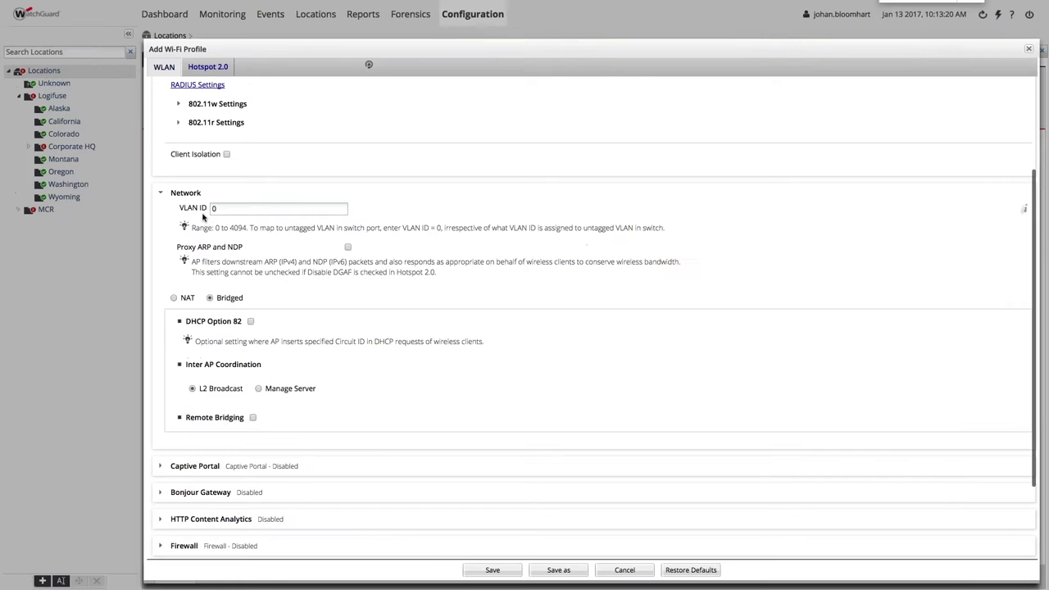
pyautogui.press('super+equal')
pyautogui.press('super+equal')
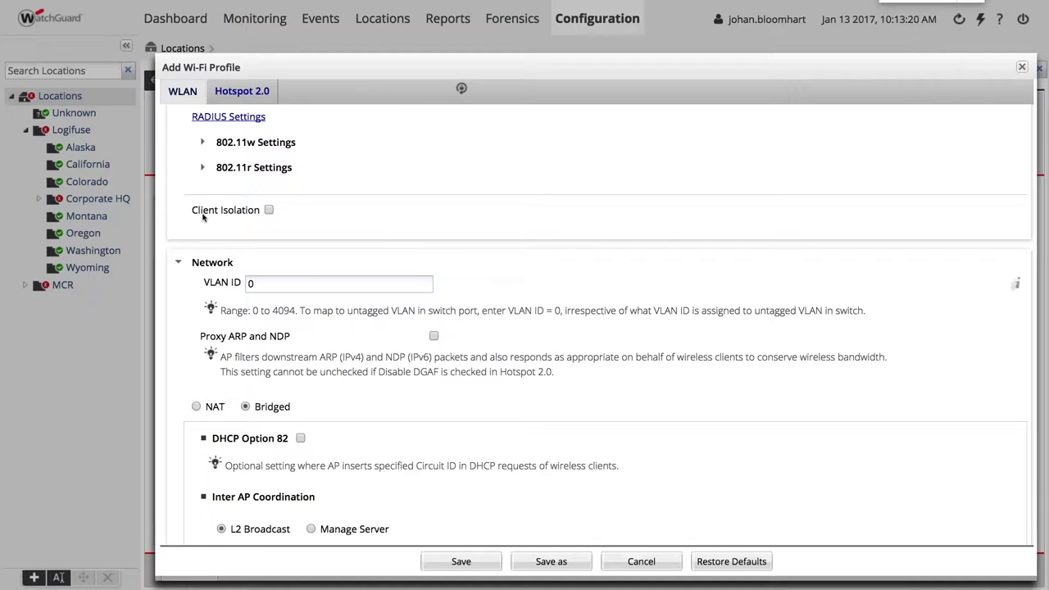
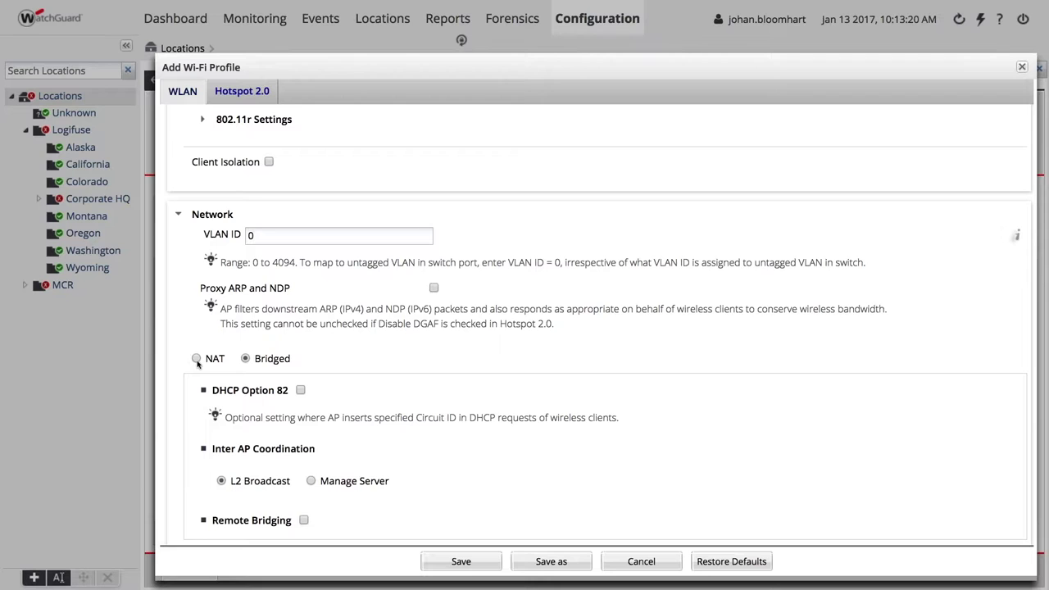
# - Expand the Captive Portal and HTTP Content Analytics sections to examine their options
pyautogui.scroll(-5, 197, 364)
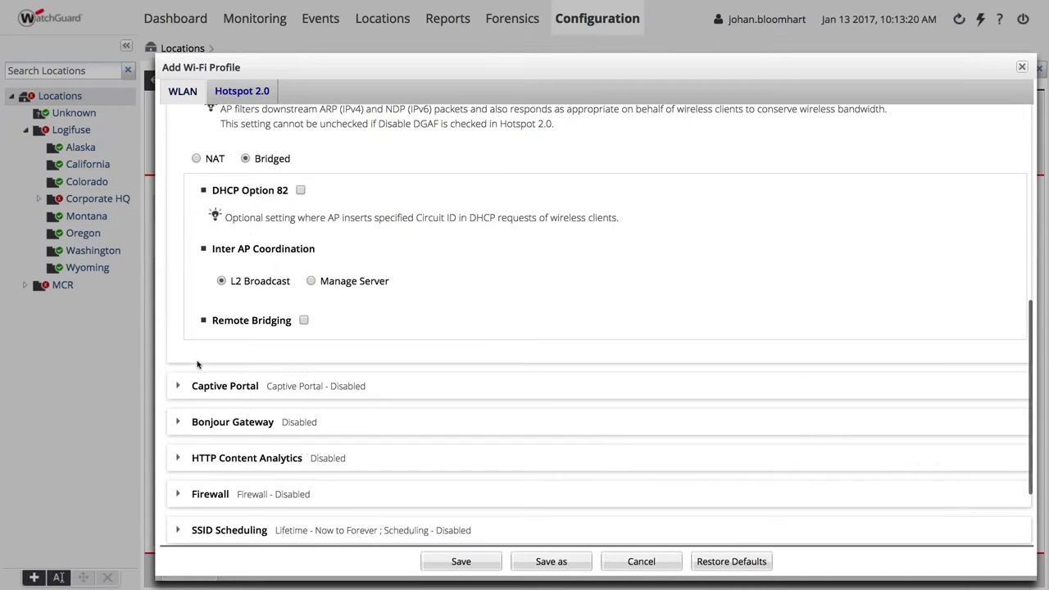
pyautogui.click(182, 387)
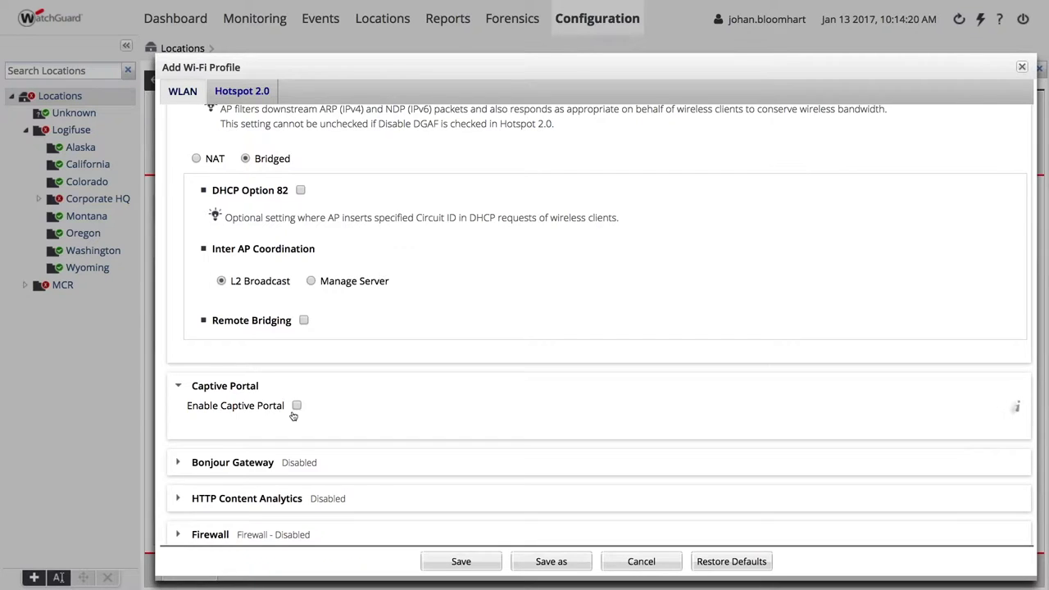
pyautogui.scroll(-1, 295, 415)
pyautogui.scroll(-1, 293, 415)
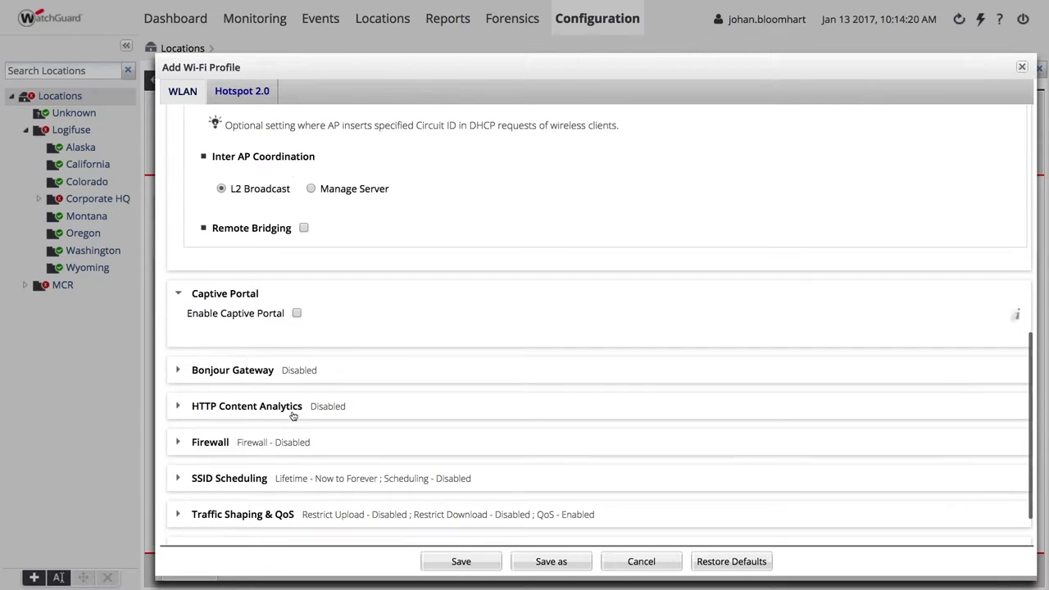
pyautogui.click(177, 406)
pyautogui.scroll(-1, 346, 445)
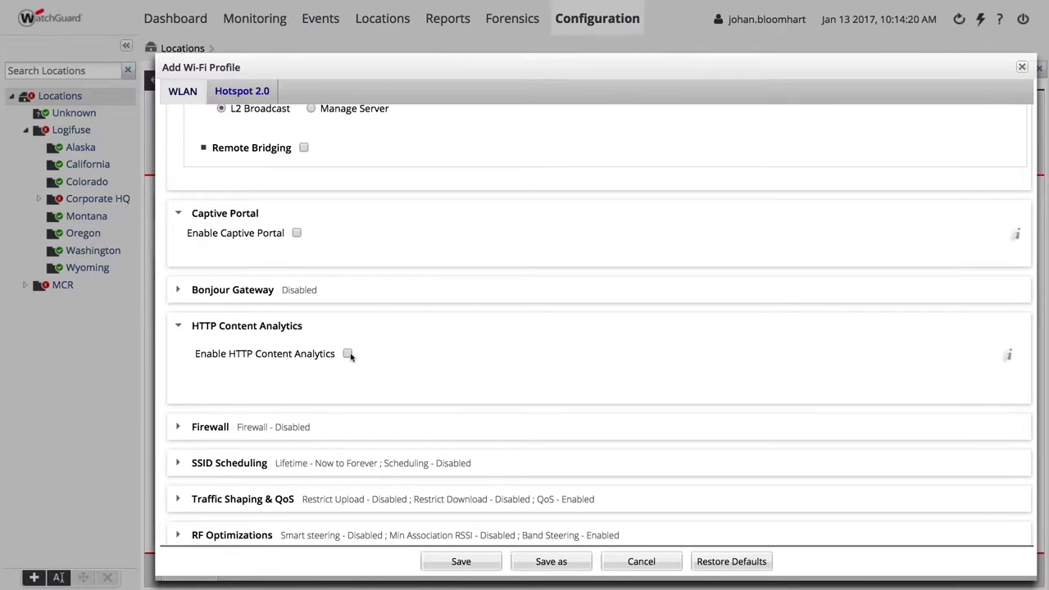
# - Temporarily enable the profile's firewall and add a blank rule to examine its fields, then disable the firewall and collapse its section
pyautogui.scroll(-1, 335, 395)
pyautogui.click(177, 390)
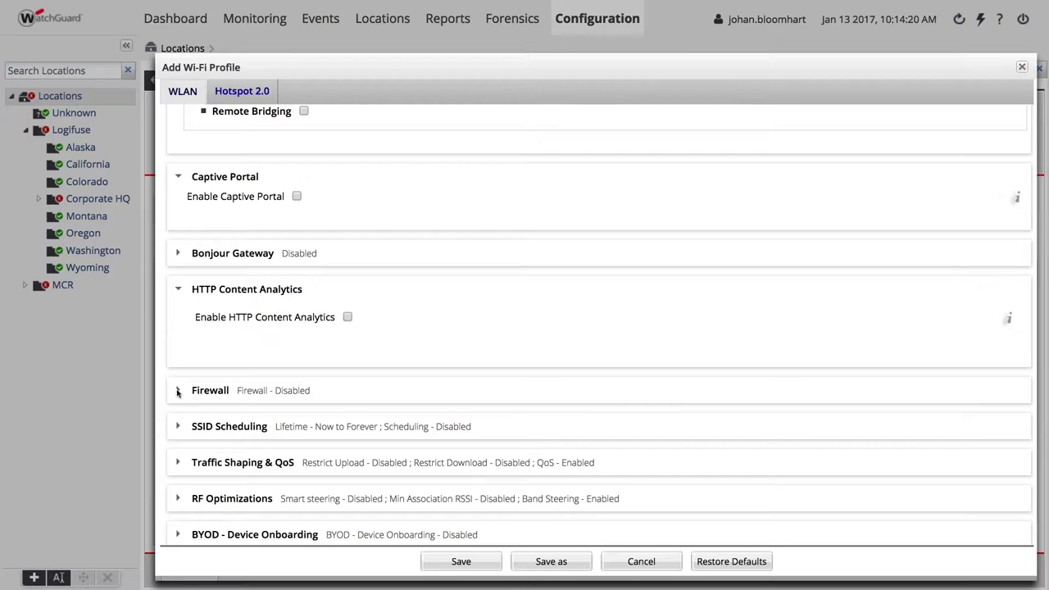
pyautogui.scroll(-1, 287, 417)
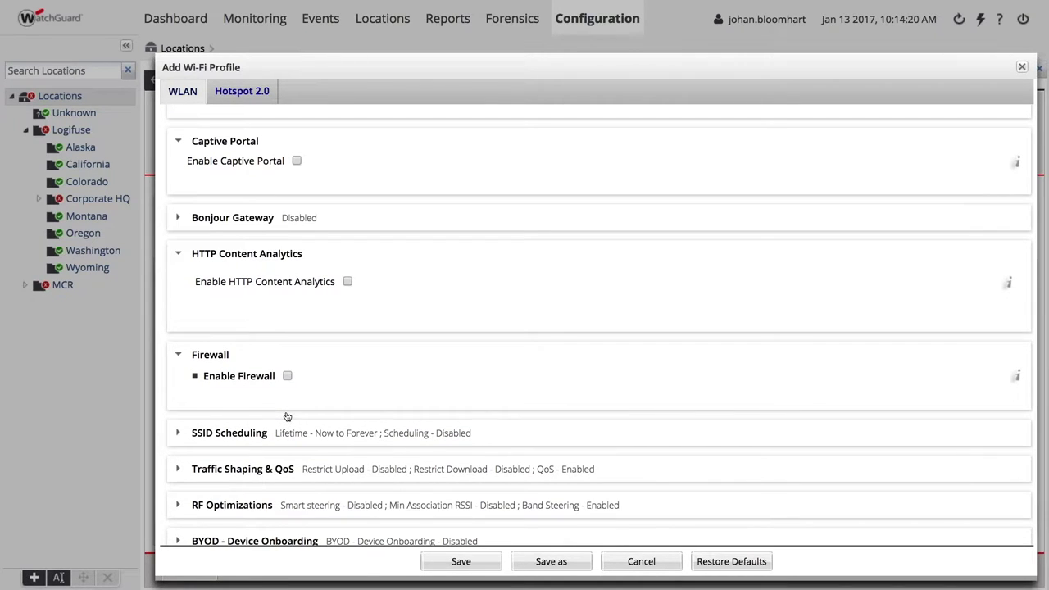
pyautogui.click(287, 376)
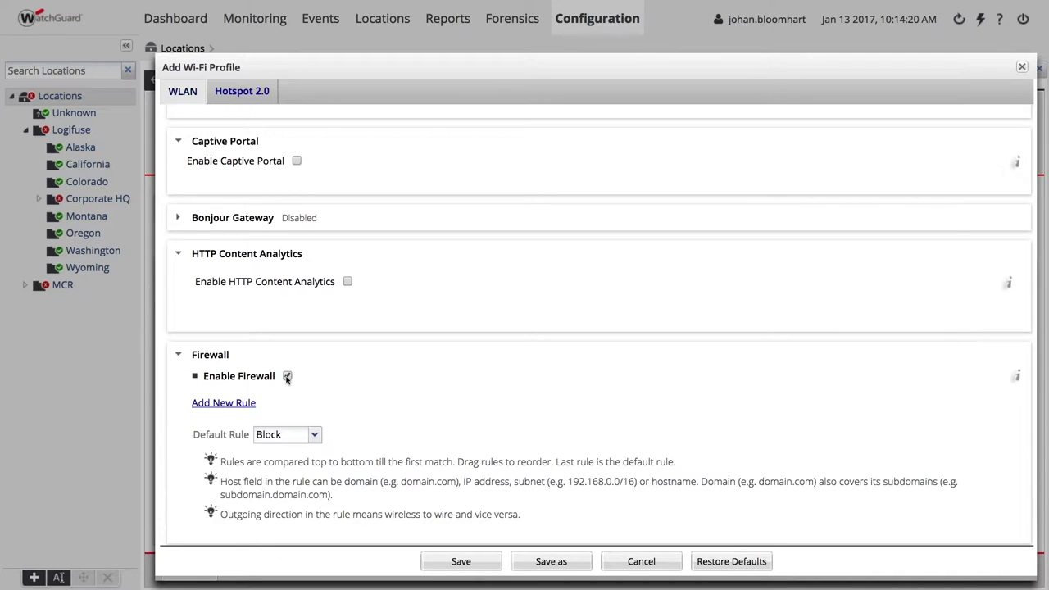
pyautogui.click(224, 403)
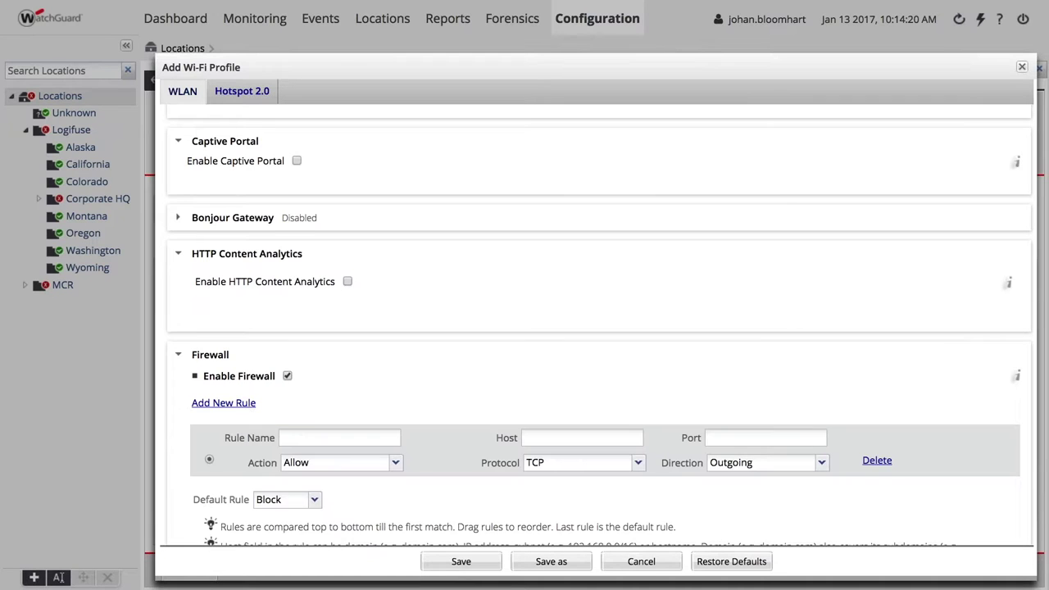
pyautogui.scroll(-2, 544, 464)
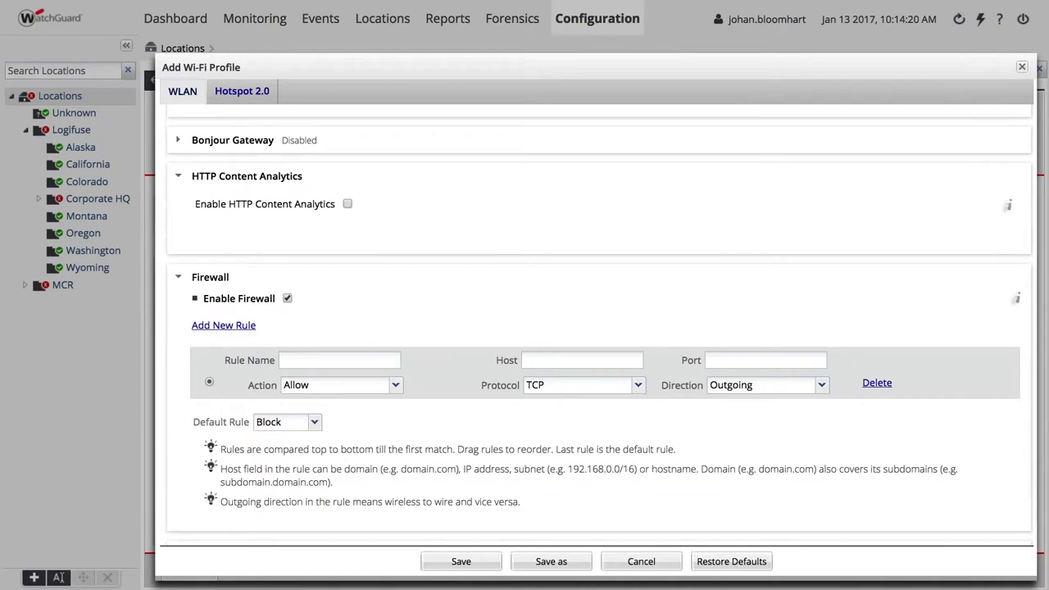
pyautogui.click(353, 386)
pyautogui.scroll(-2, 546, 462)
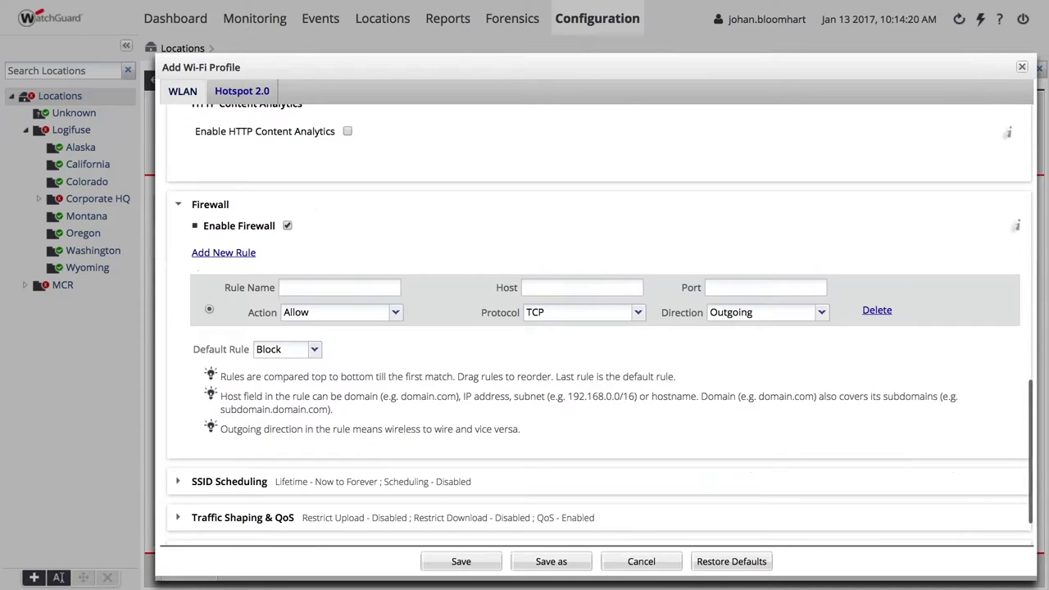
pyautogui.click(286, 226)
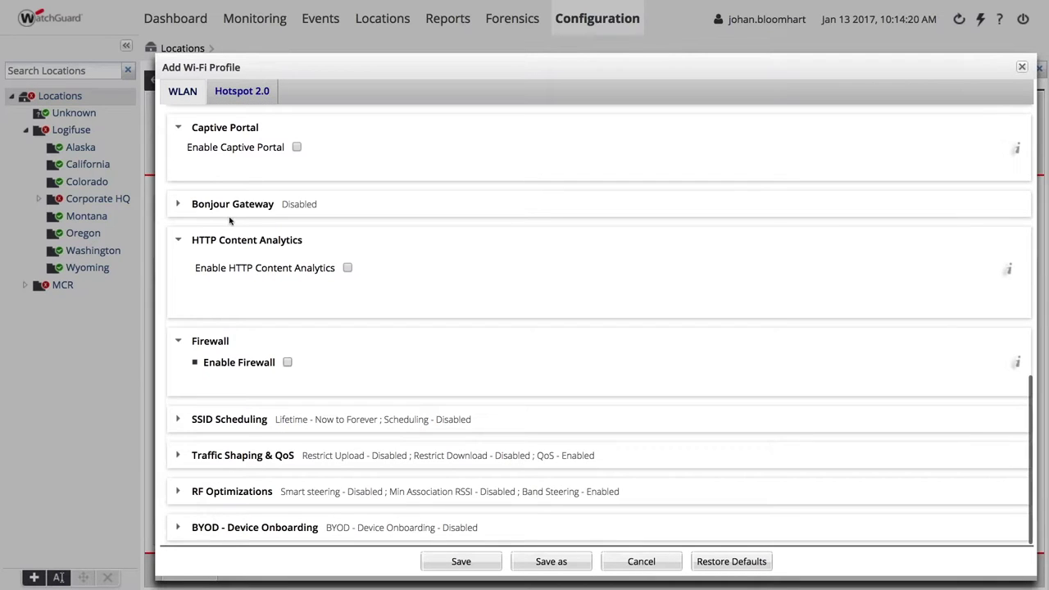
pyautogui.click(178, 342)
# - Expand SSID Scheduling to review its deployment period and scheduling options, and save the Wi-Fi profile
pyautogui.click(178, 419)
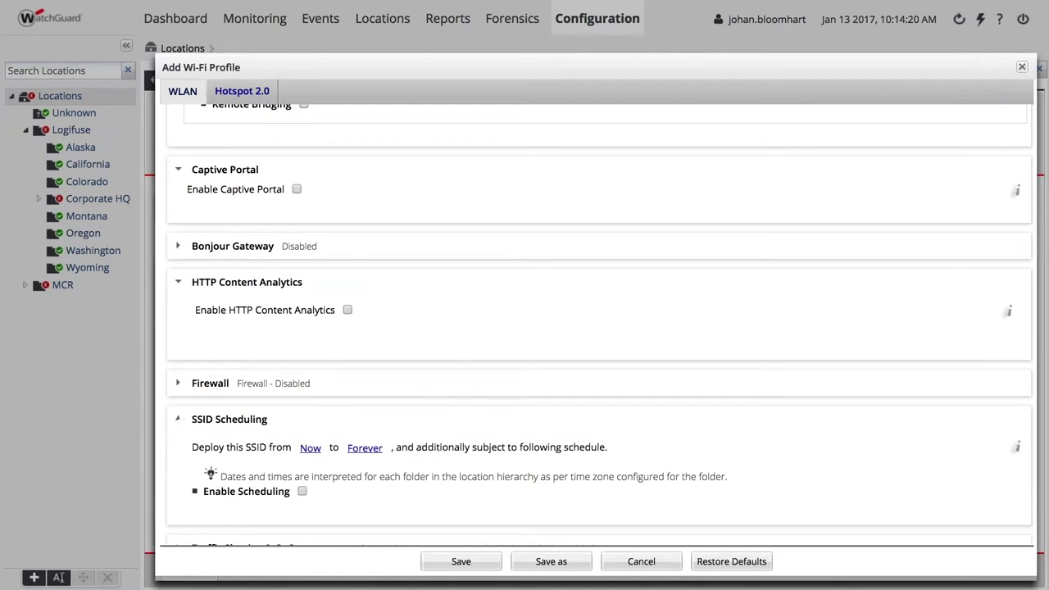
pyautogui.scroll(-2, 278, 410)
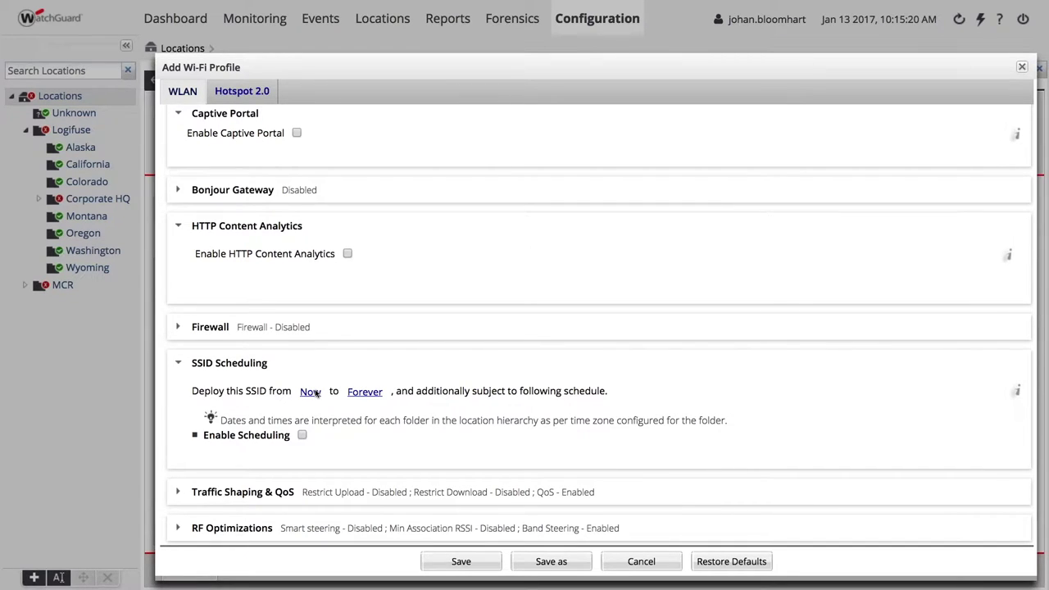
pyautogui.scroll(-1, 184, 466)
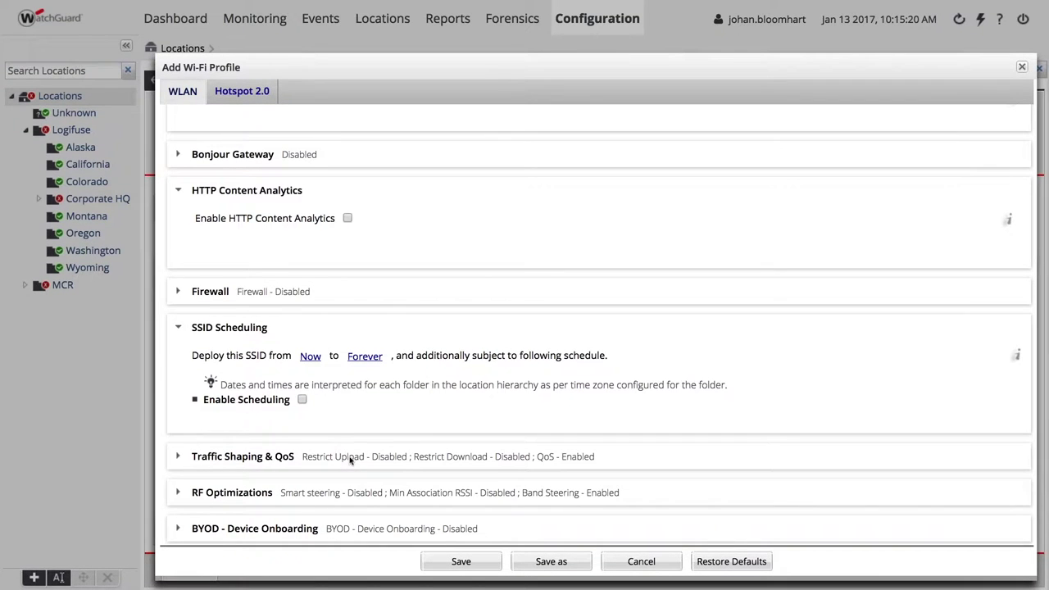
pyautogui.click(459, 559)
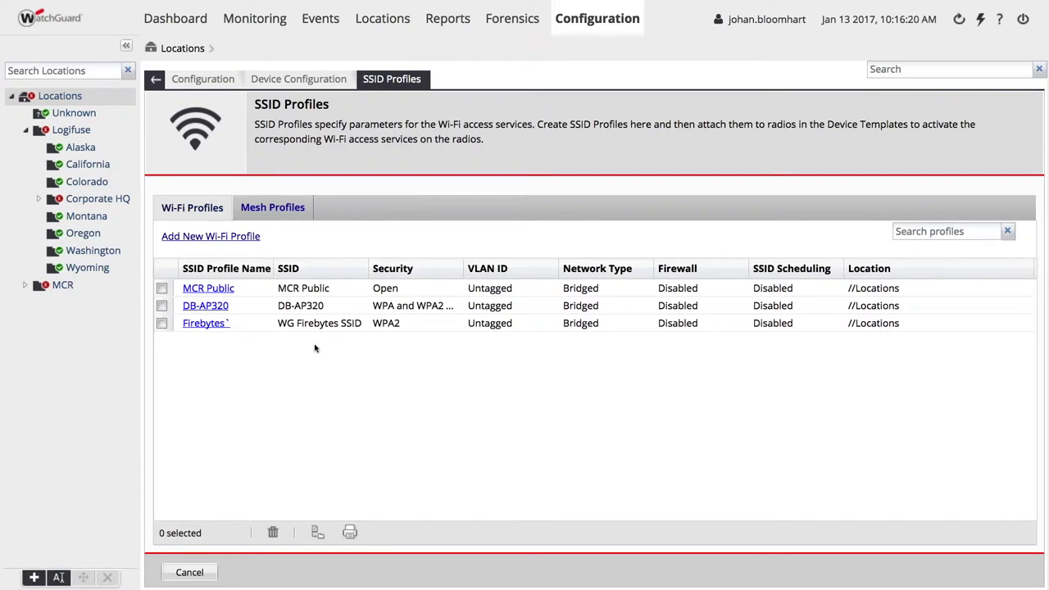
# - Correct the new SSID profile's name to Firebytes by removing the stray backtick, and save the profile
pyautogui.click(215, 324)
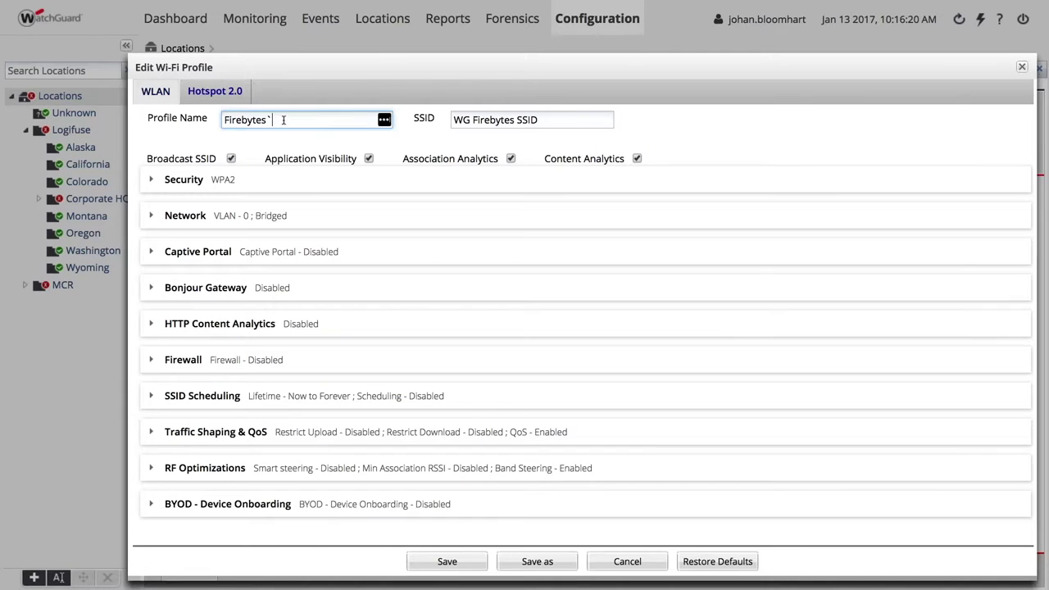
pyautogui.click(447, 562)
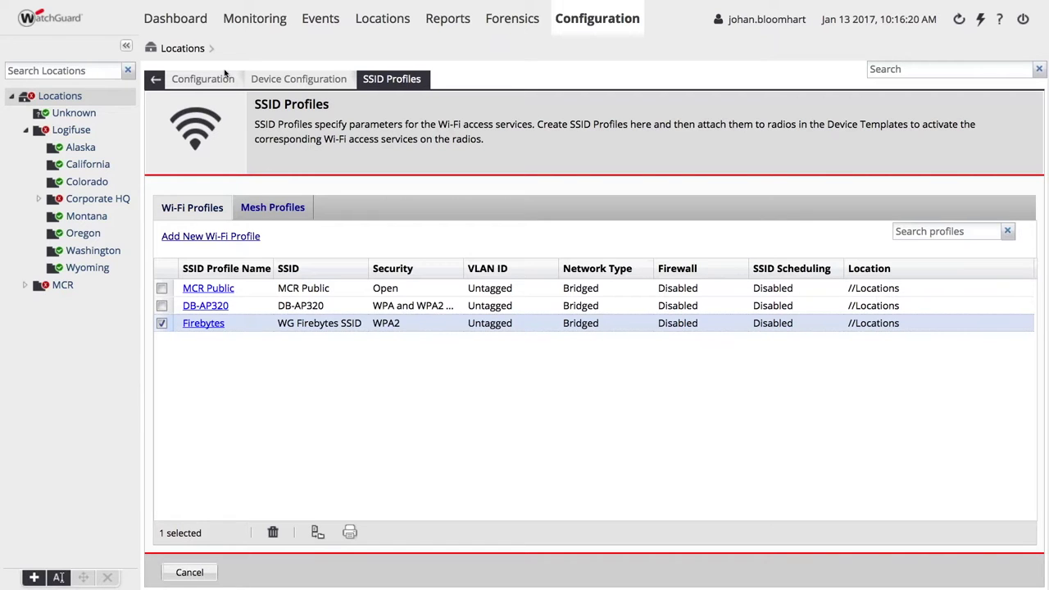
# - Add a device template named Firebytes Template in the Device Templates configuration
pyautogui.click(280, 82)
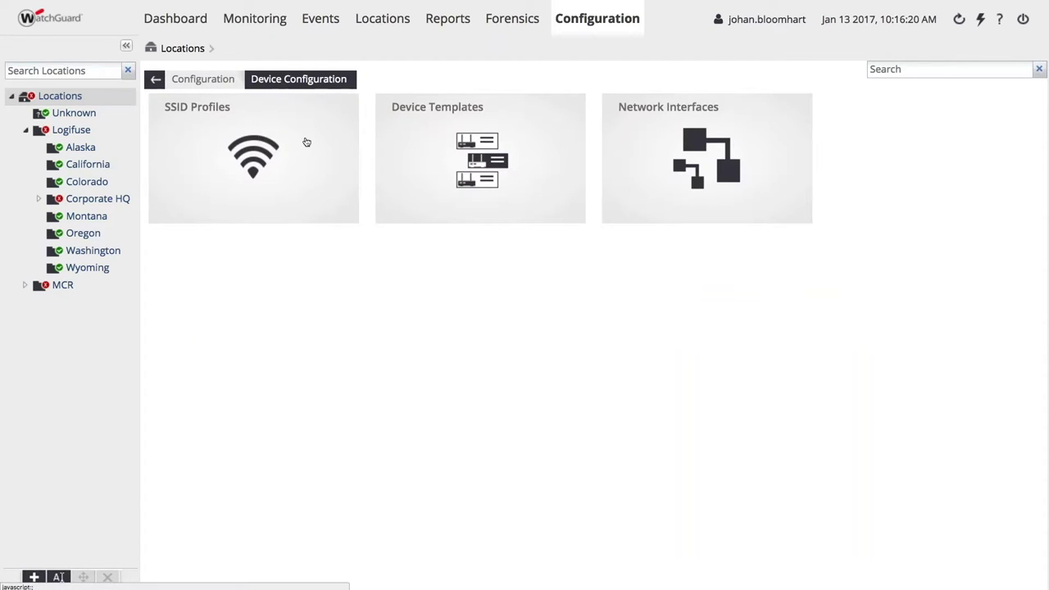
pyautogui.click(509, 162)
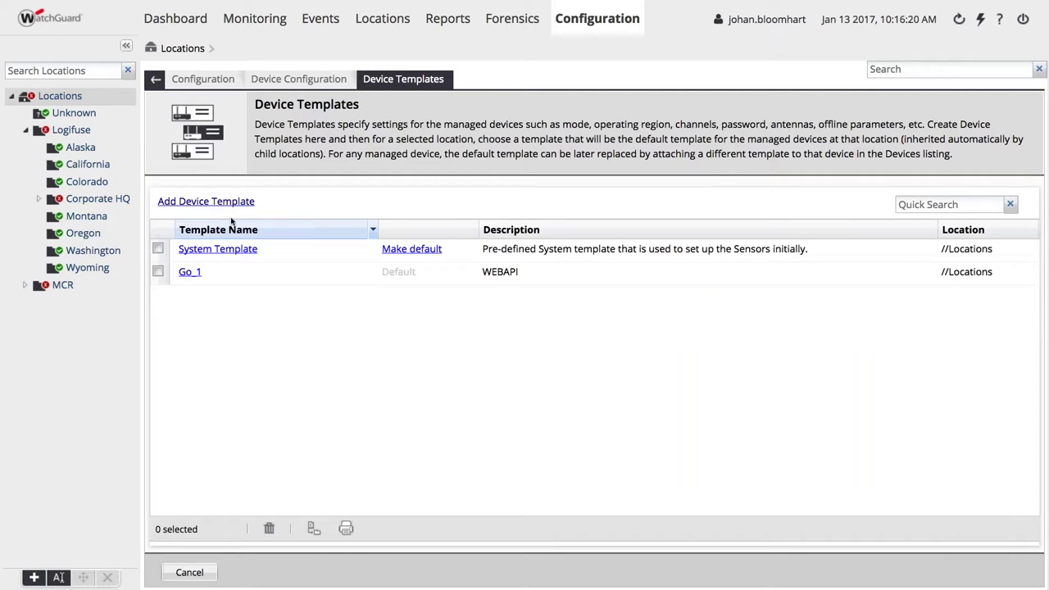
pyautogui.click(207, 203)
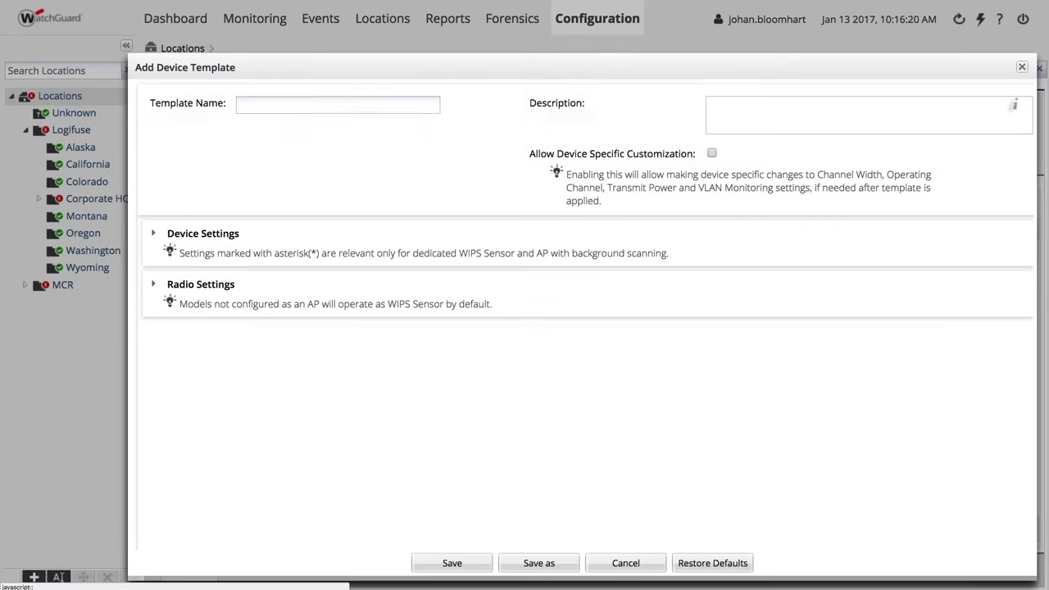
pyautogui.write('Firebytes T')
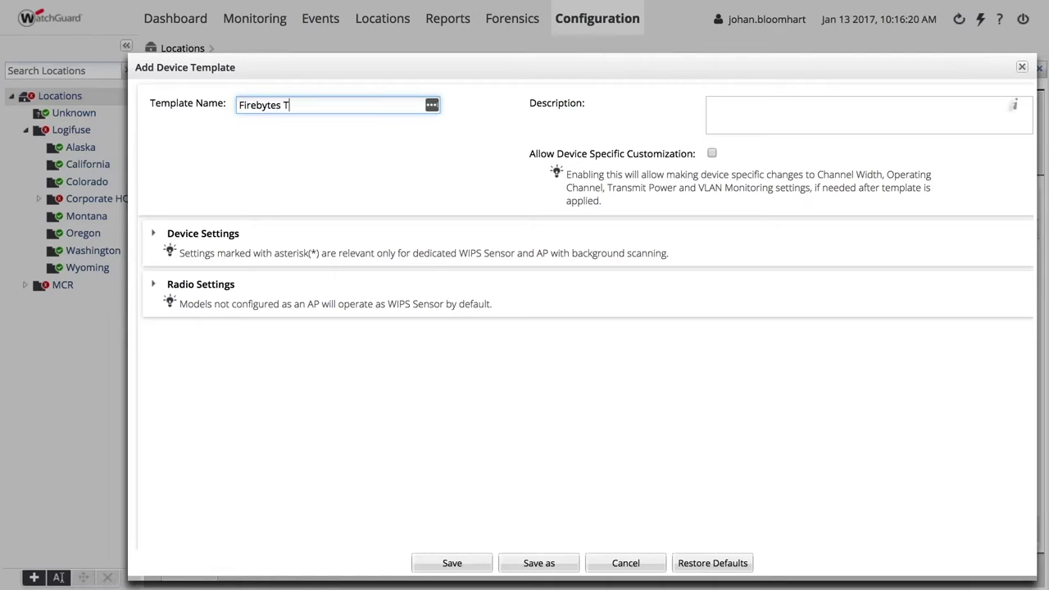
pyautogui.write('emplate')
# - Expand the template's Device Settings and its Device Password section to examine the available options
pyautogui.click(153, 234)
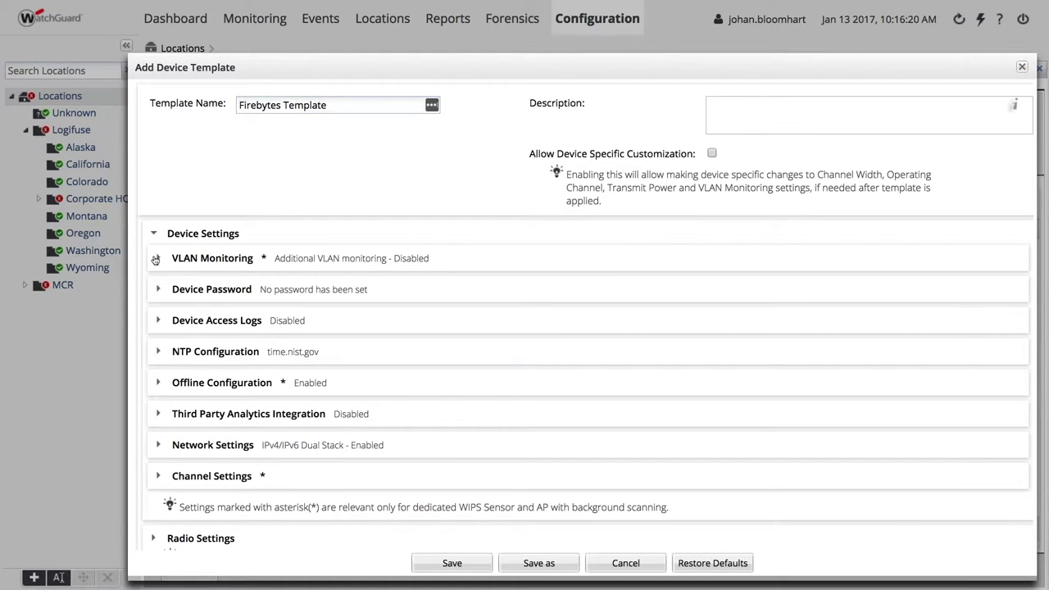
pyautogui.click(159, 290)
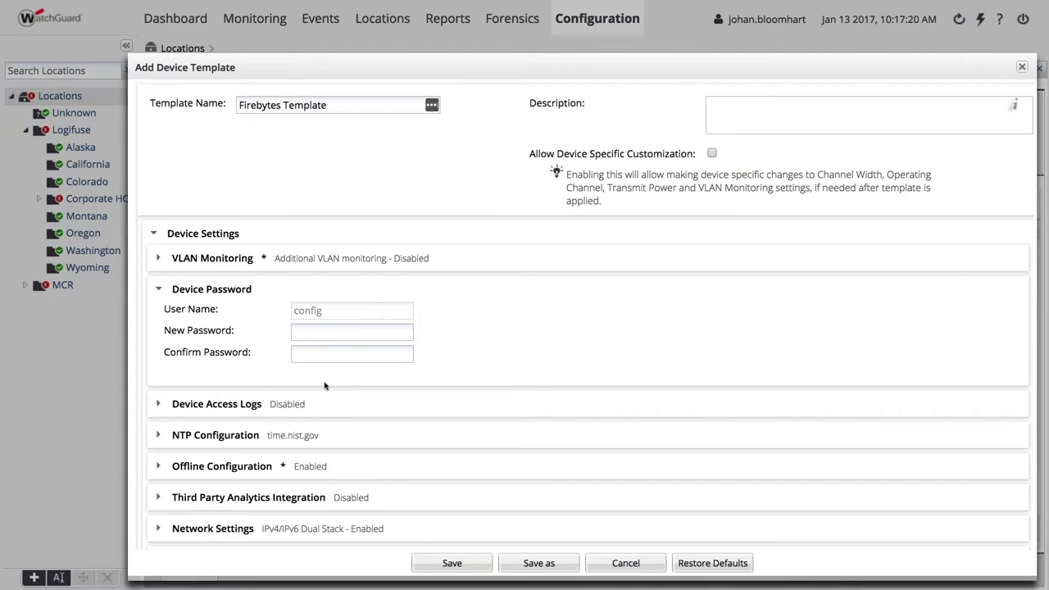
pyautogui.click(323, 435)
pyautogui.scroll(-5, 173, 498)
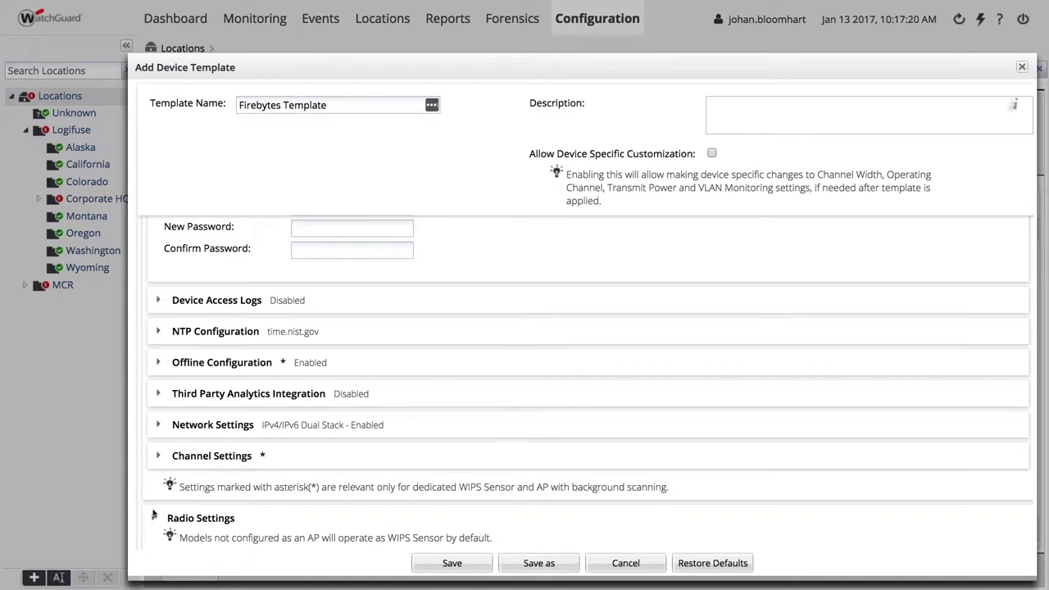
# - Define radio settings for the AP320 model in the template
pyautogui.click(153, 515)
pyautogui.click(245, 505)
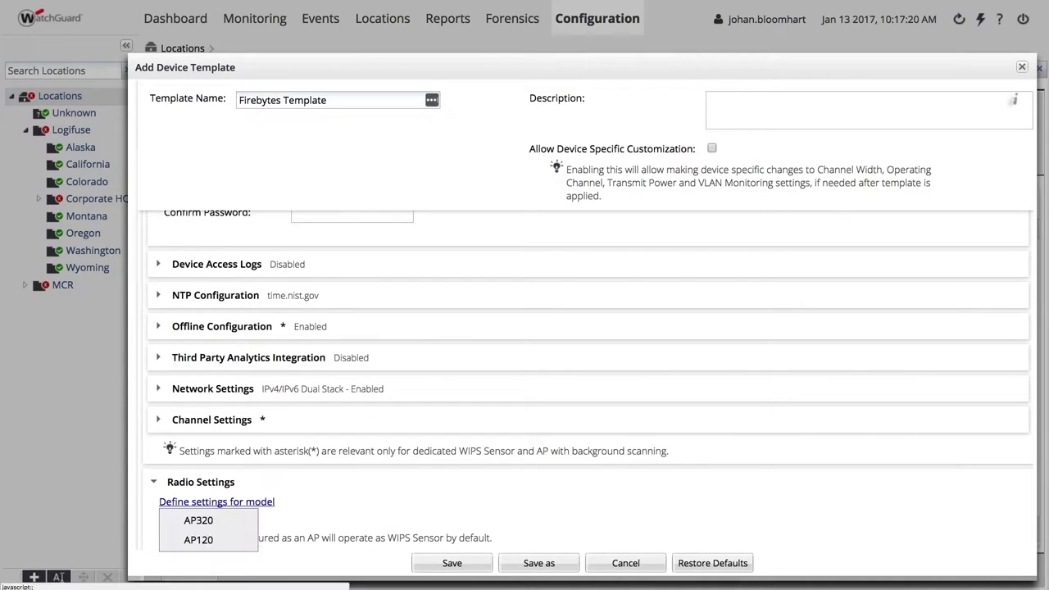
pyautogui.click(234, 521)
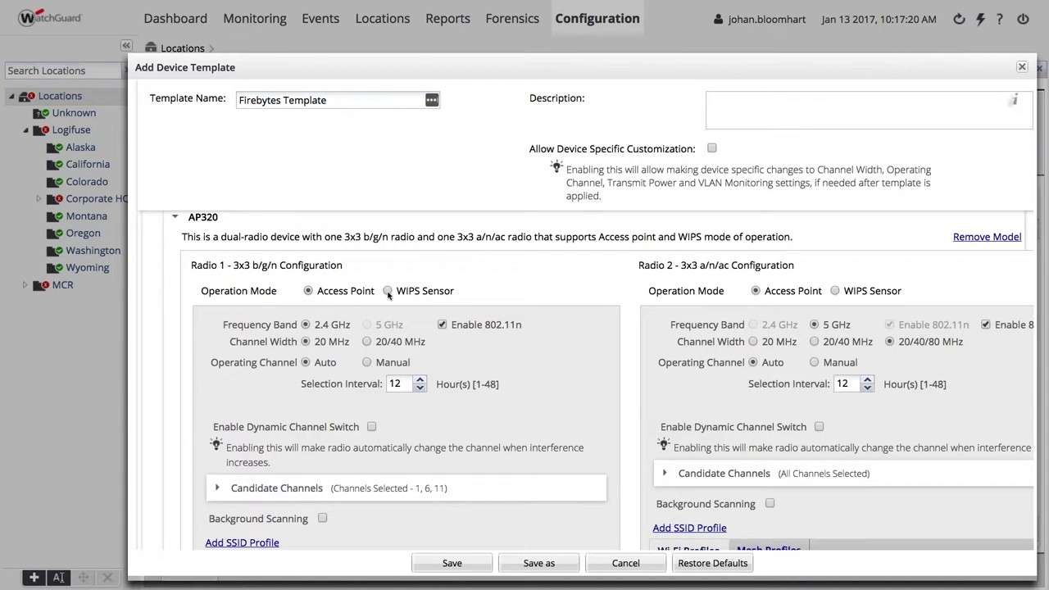
# - Add the Firebytes SSID profile to Radio 1 (3x3 b/g/n) of the AP320
pyautogui.scroll(-1, 389, 295)
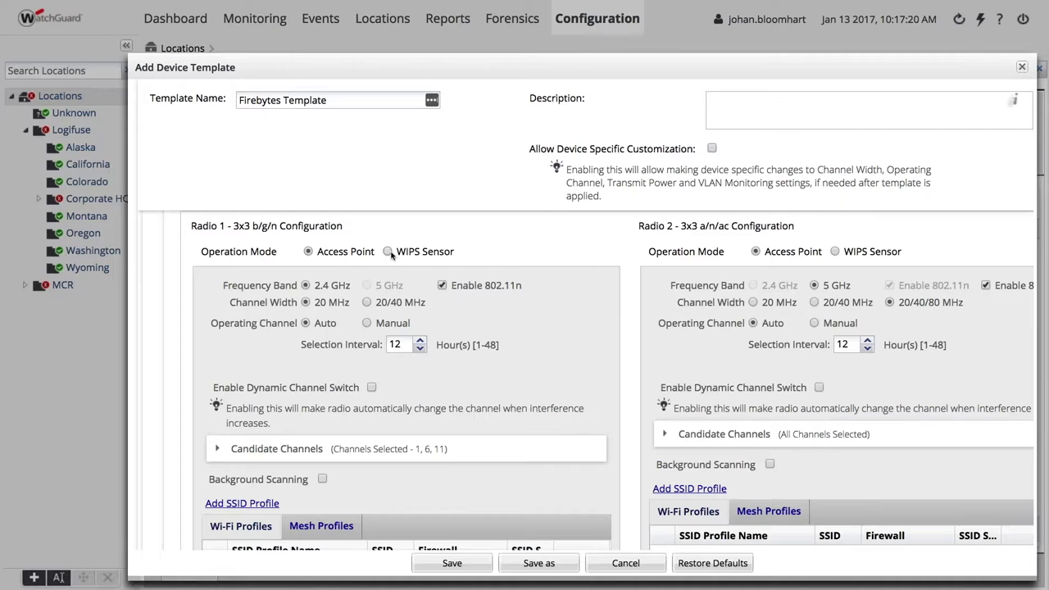
pyautogui.scroll(-3, 391, 254)
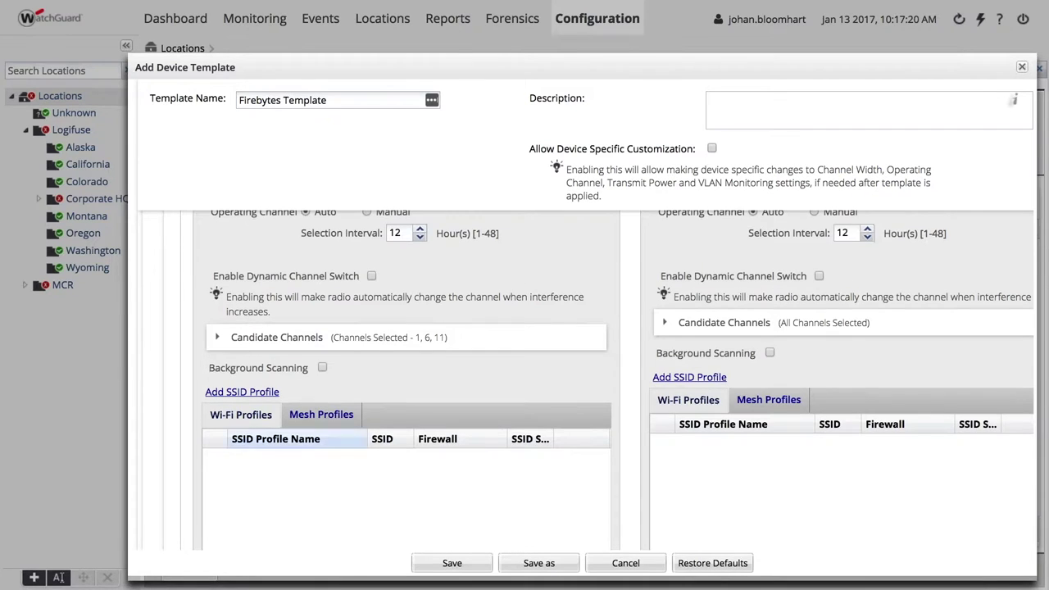
pyautogui.click(258, 393)
pyautogui.click(283, 263)
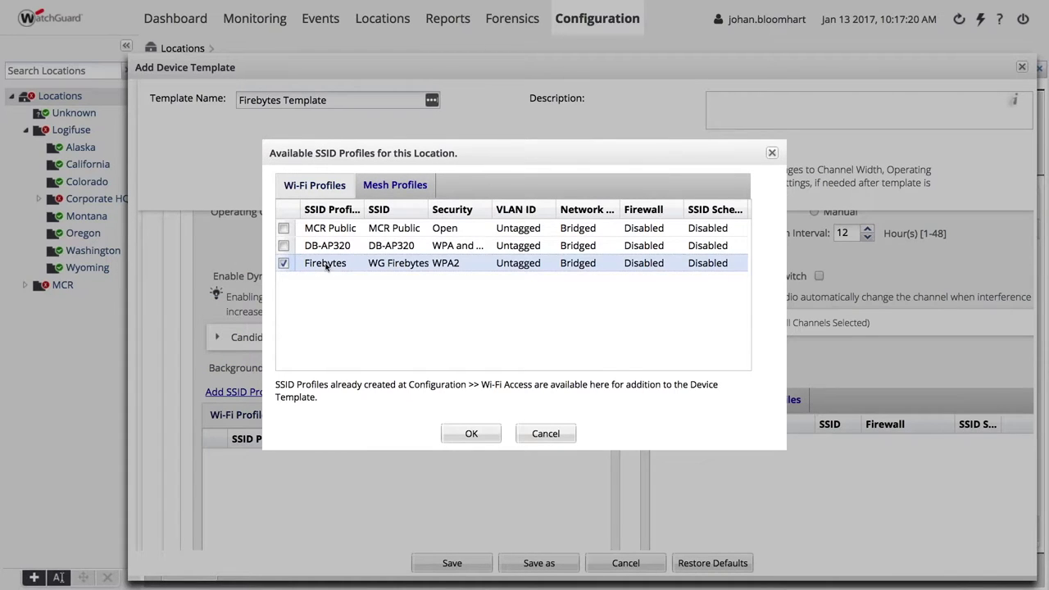
pyautogui.click(471, 434)
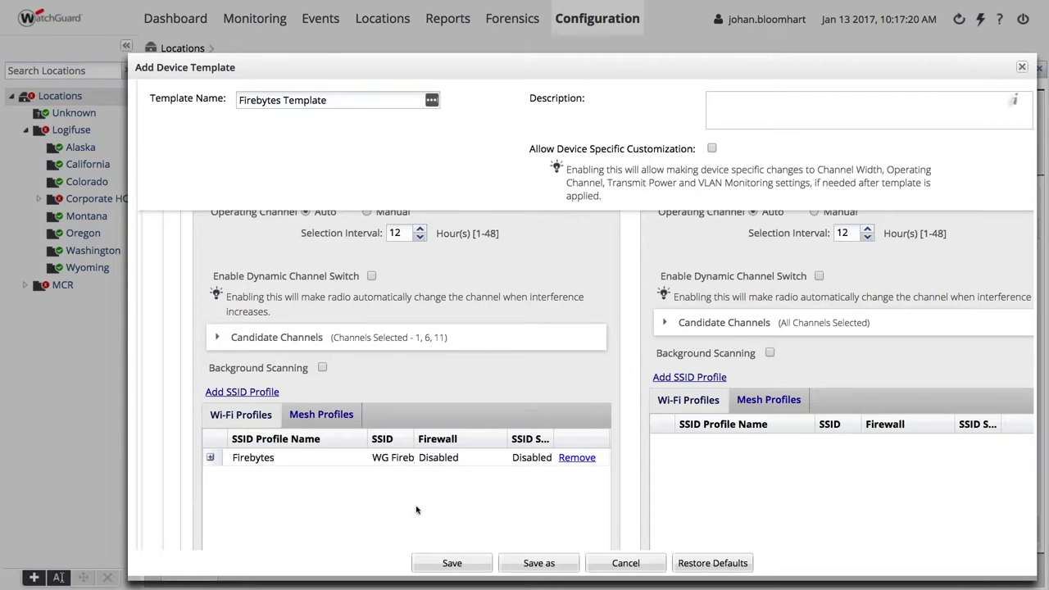
# - Enable dynamic channel switch on both AP320 radios
pyautogui.scroll(4, 417, 510)
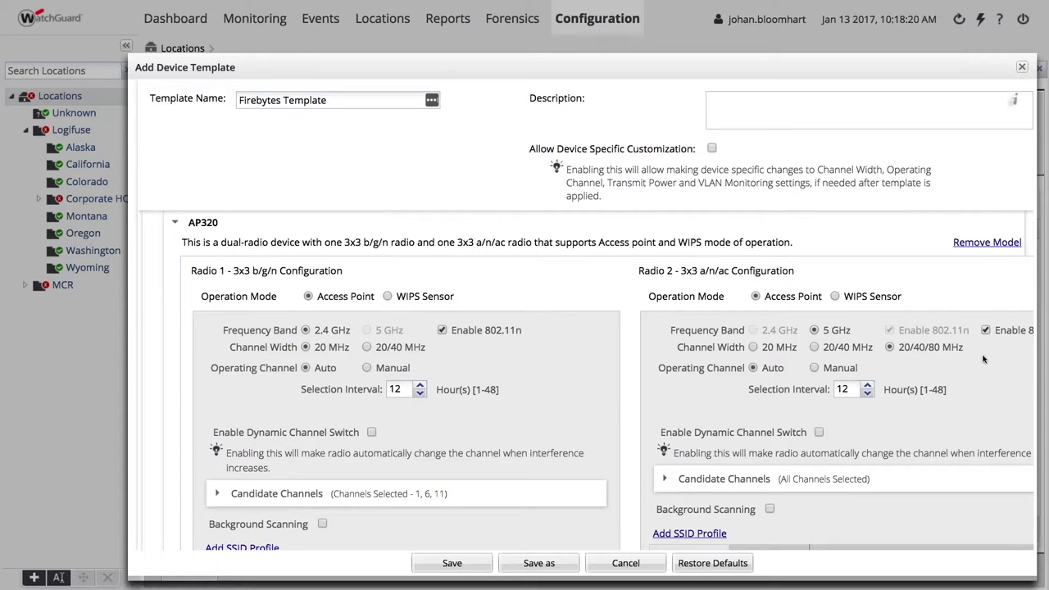
pyautogui.click(819, 433)
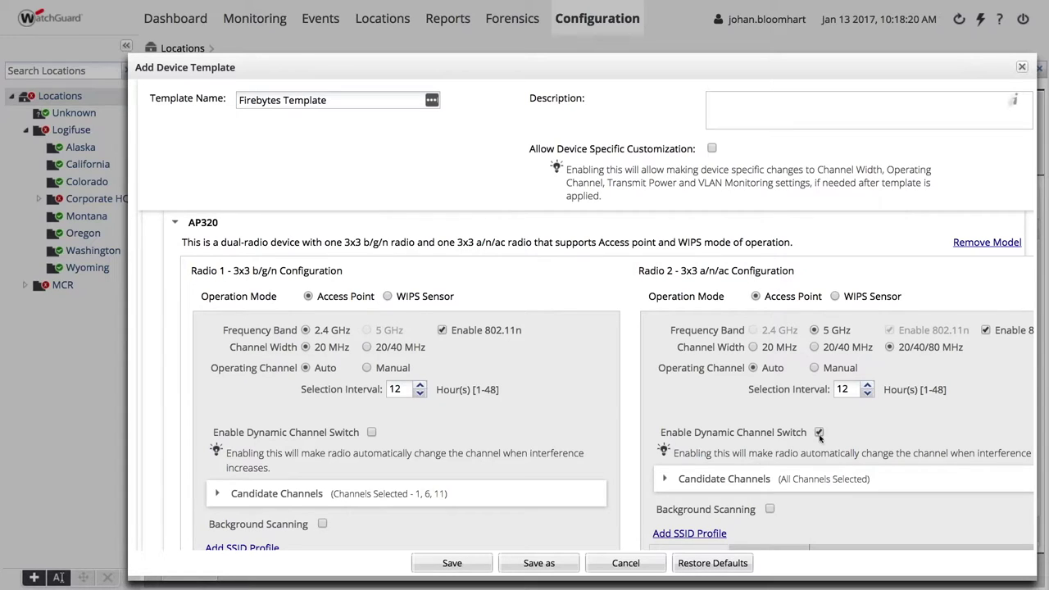
pyautogui.click(372, 432)
# - Add the Firebytes SSID profile to Radio 2 (3x3 a/n/ac) of the AP320
pyautogui.scroll(-1, 373, 434)
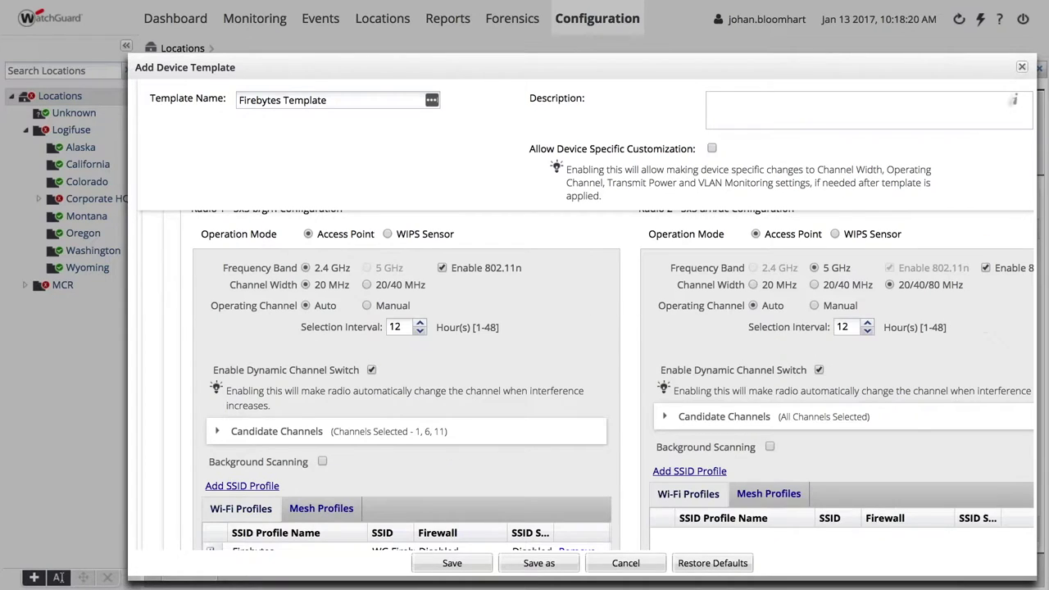
pyautogui.click(242, 486)
pyautogui.click(284, 263)
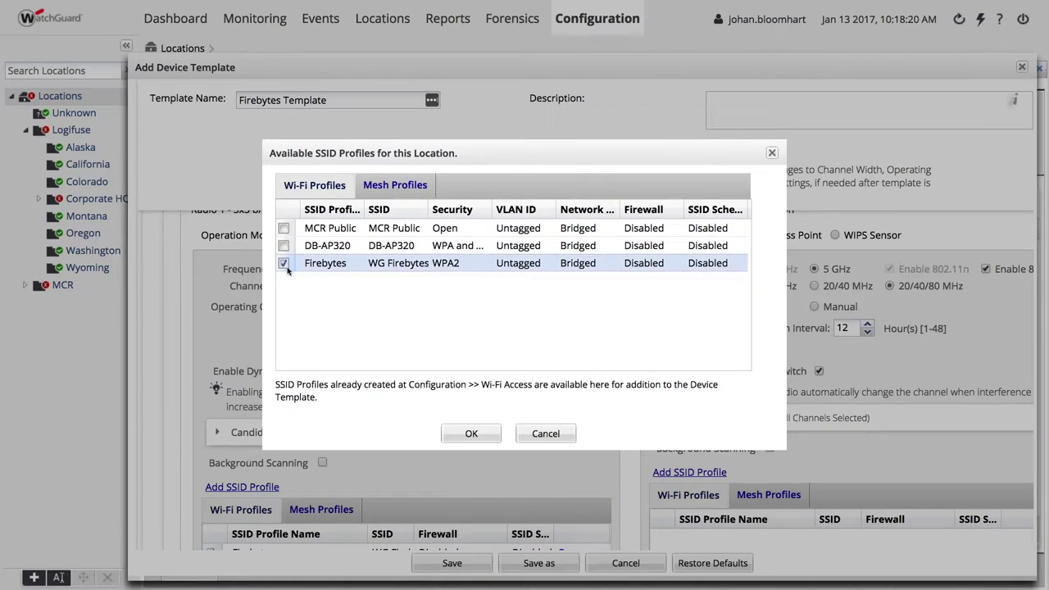
pyautogui.click(471, 433)
# - Enter and confirm the device password for the config user, and save the device template
pyautogui.scroll(-5, 574, 414)
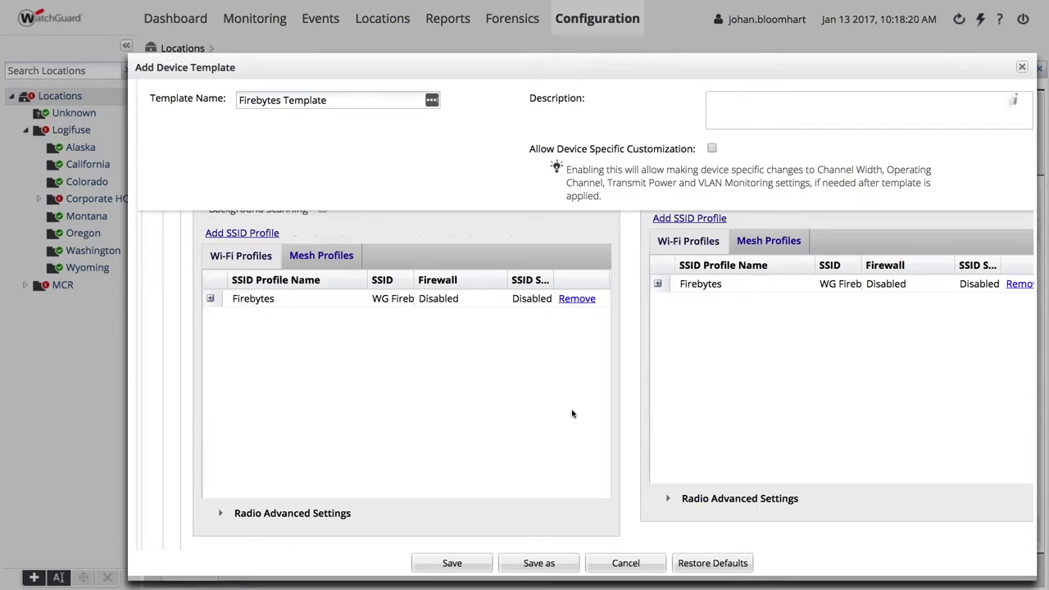
pyautogui.scroll(1, 577, 414)
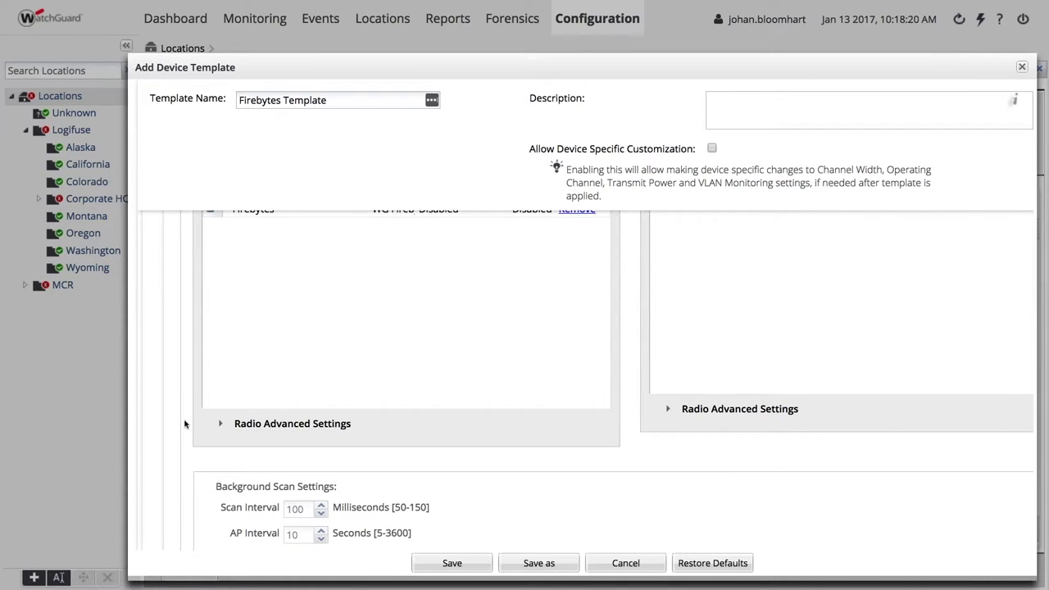
pyautogui.click(451, 563)
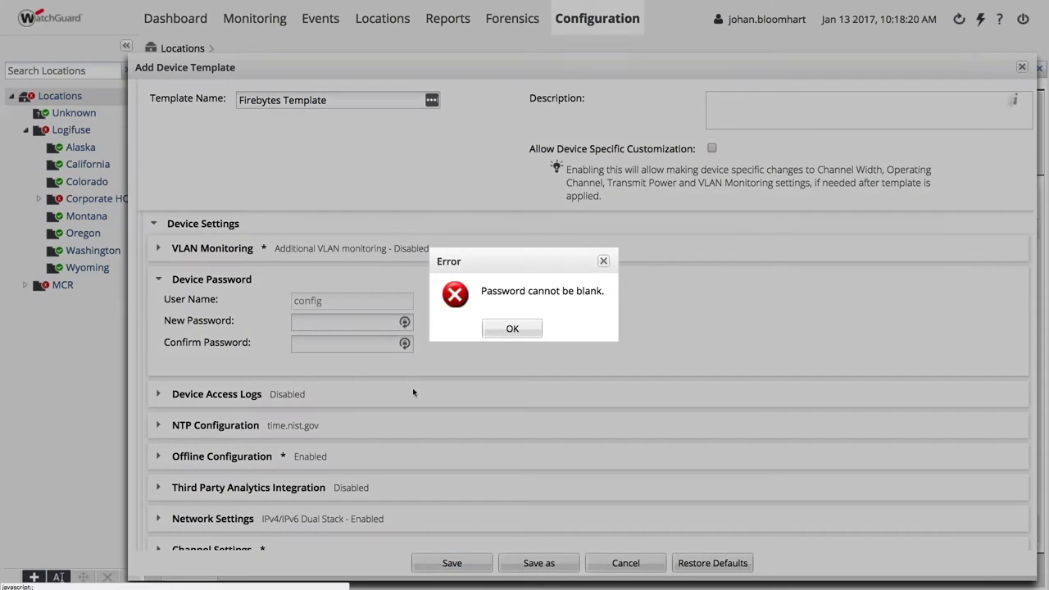
pyautogui.press('Return')
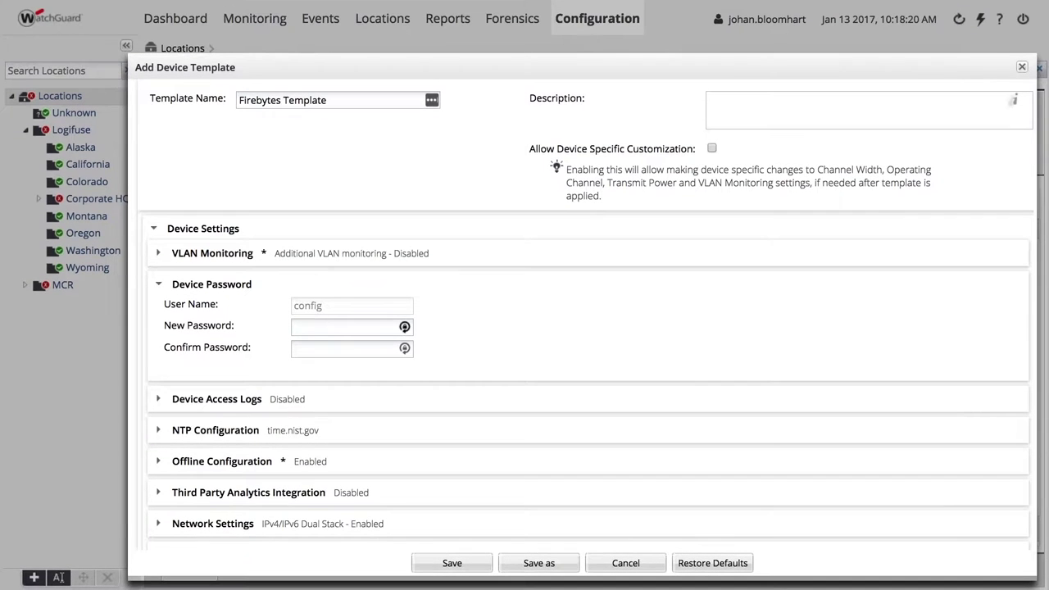
pyautogui.write('••••••••••')
pyautogui.press('Tab')
pyautogui.write('••••••••••')
pyautogui.click(450, 561)
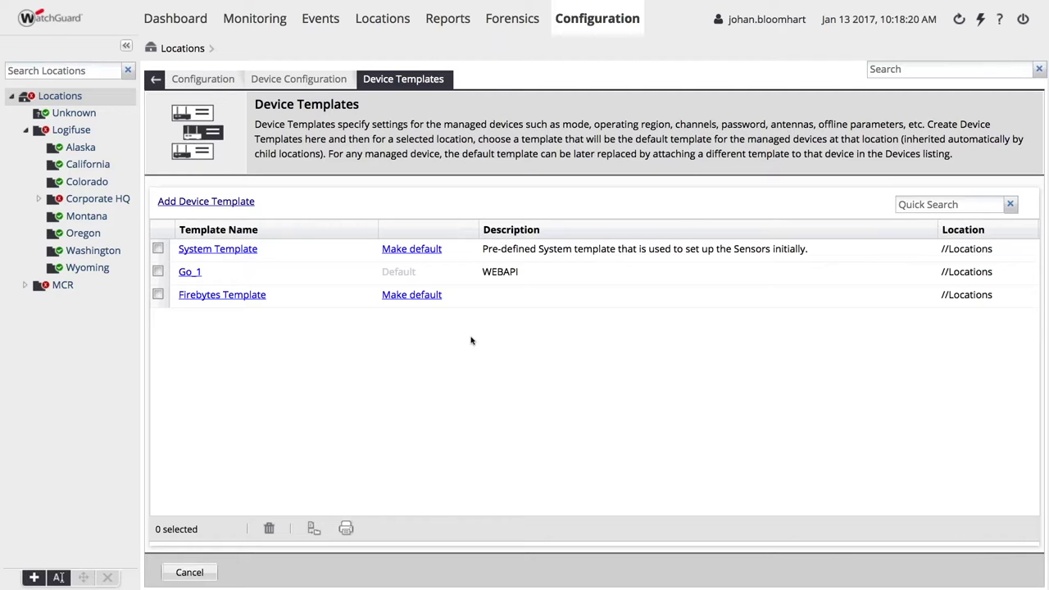
# - Select the Unknown location and display its managed devices under Monitoring
pyautogui.click(100, 114)
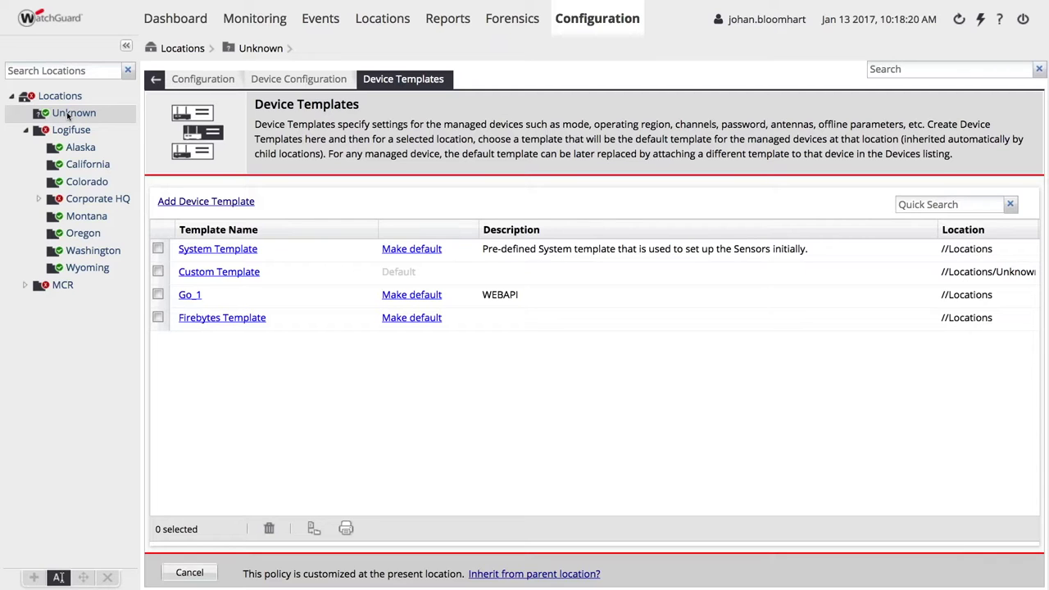
pyautogui.click(156, 80)
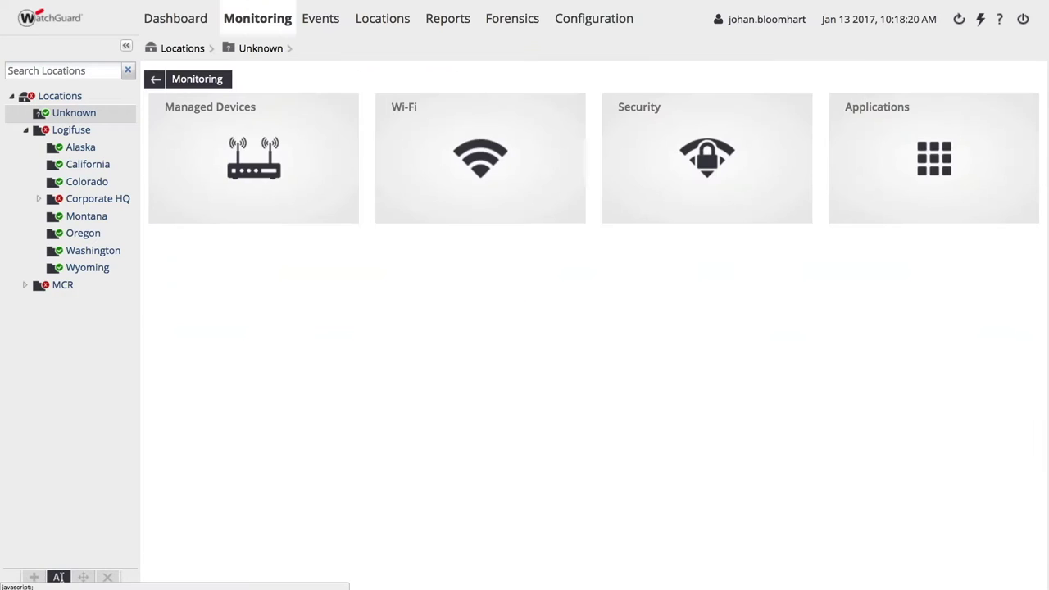
pyautogui.click(254, 160)
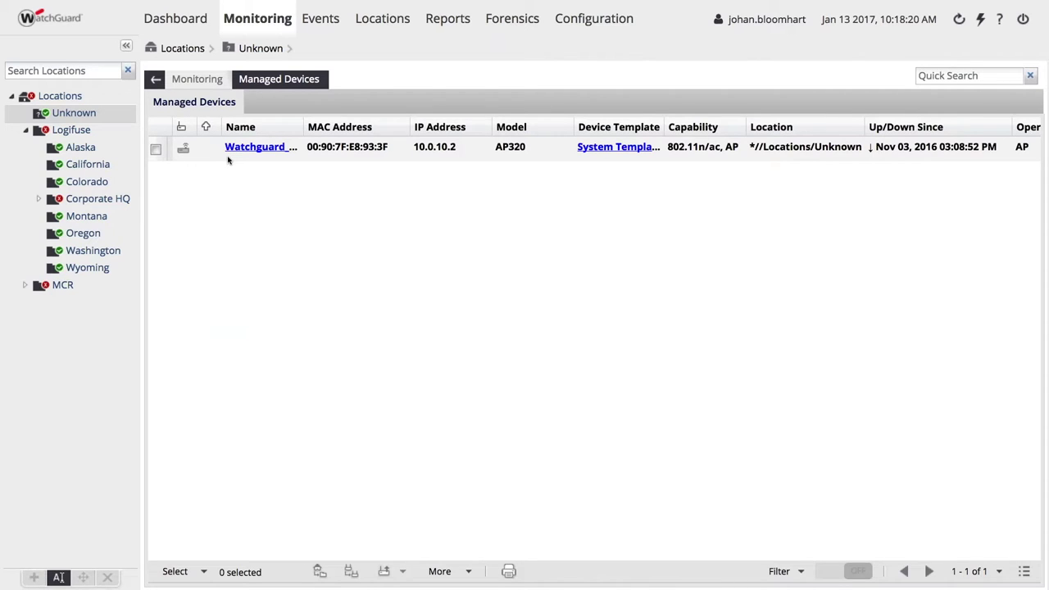
# - Open the listed AP320's details, check its client associations chart, and return to the first details page
pyautogui.click(157, 152)
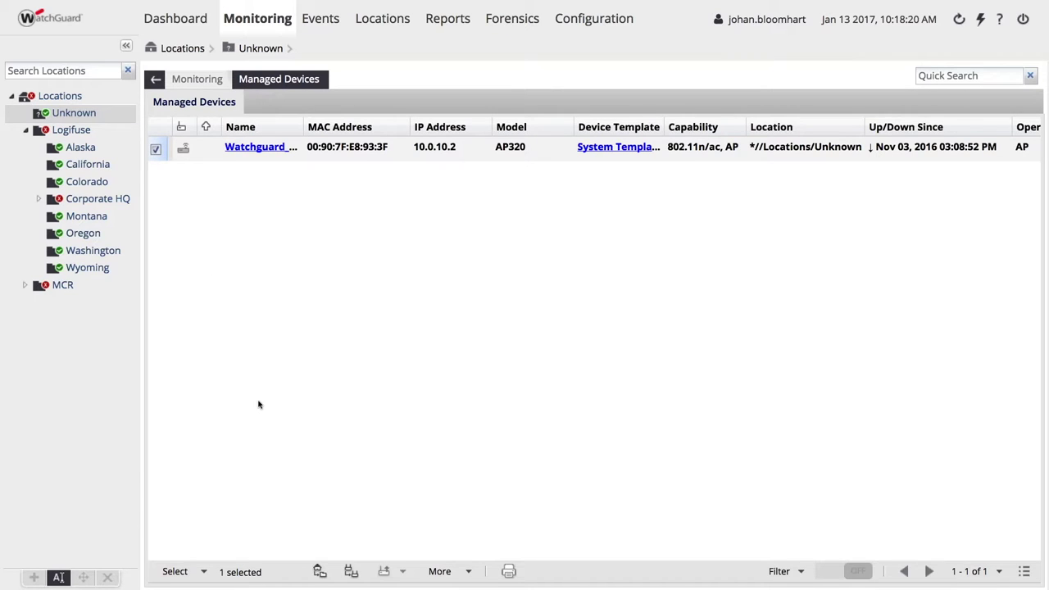
pyautogui.click(267, 151)
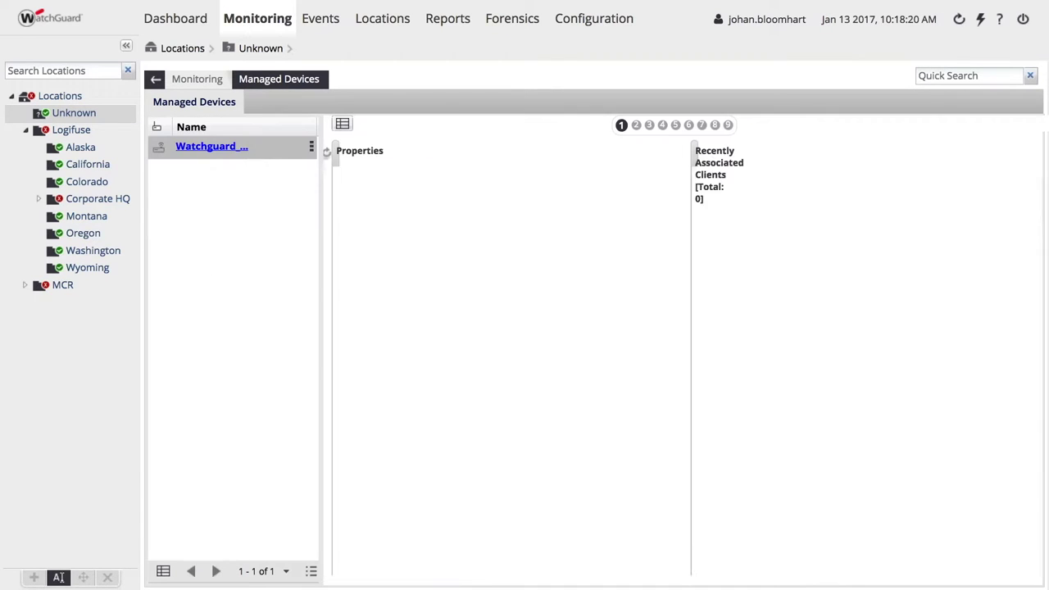
pyautogui.click(635, 125)
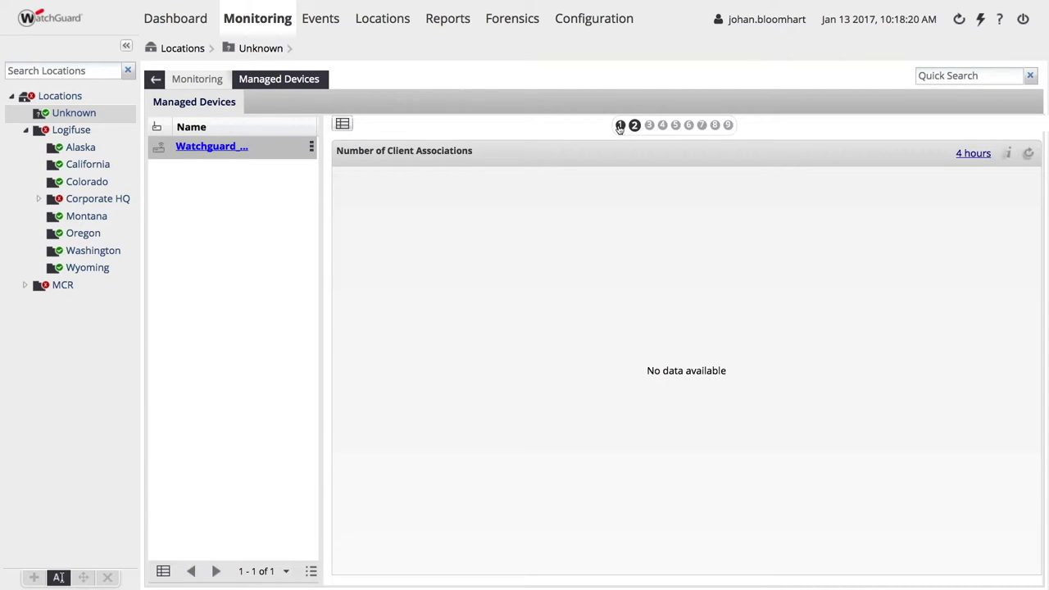
pyautogui.click(620, 125)
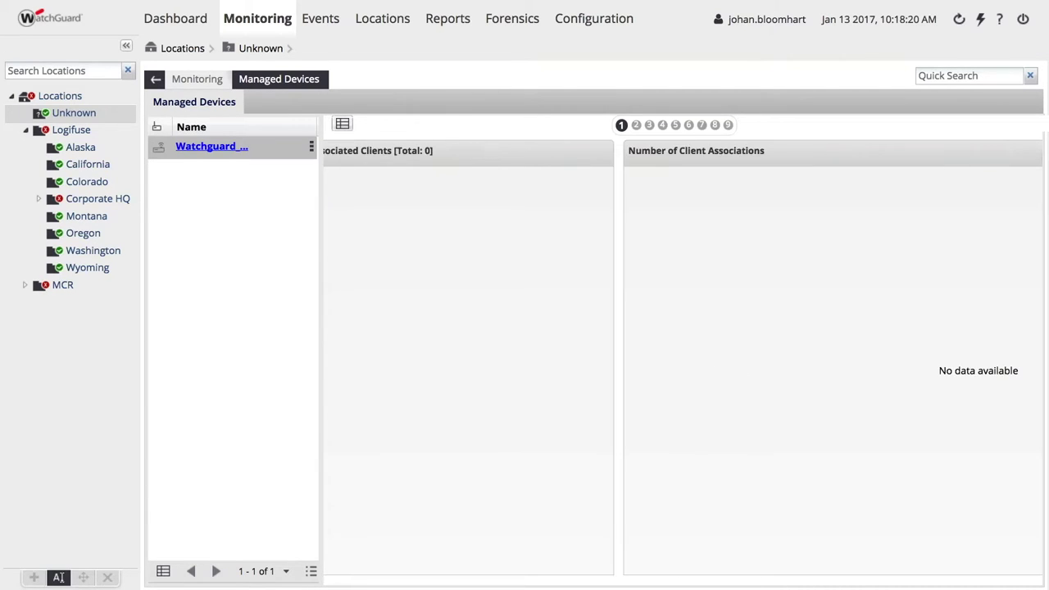
# - Return to the Unknown location's managed devices list, select the AP320, and check the additional actions offered for it
pyautogui.click(197, 79)
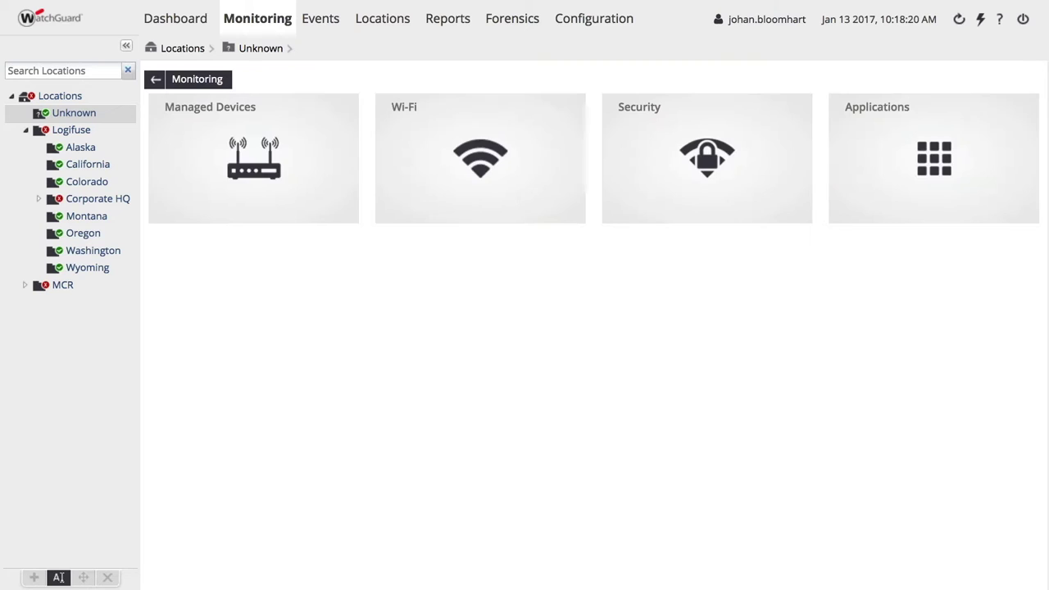
pyautogui.click(212, 138)
pyautogui.click(155, 150)
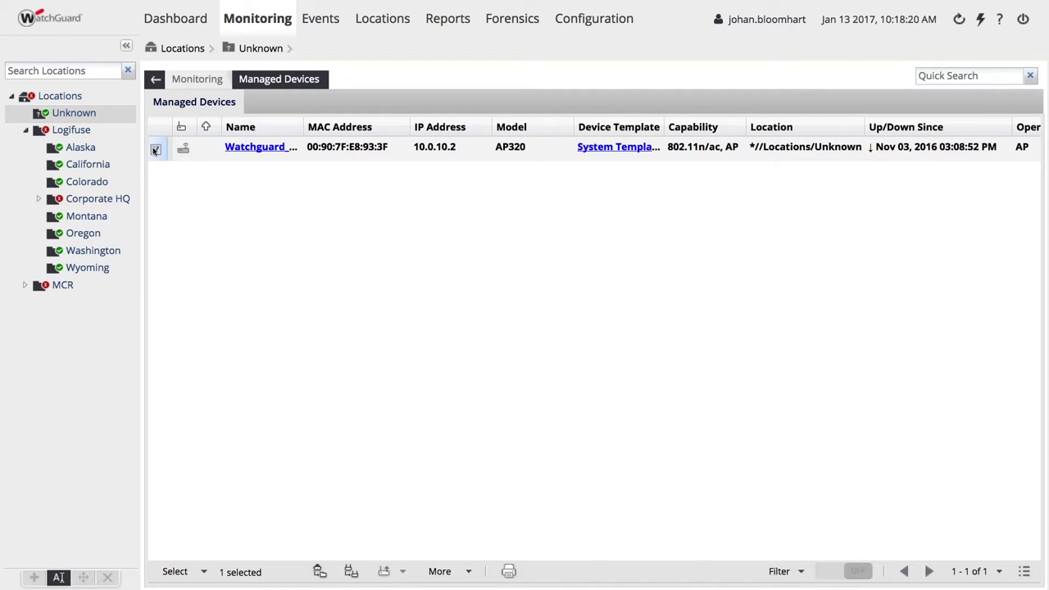
pyautogui.click(443, 572)
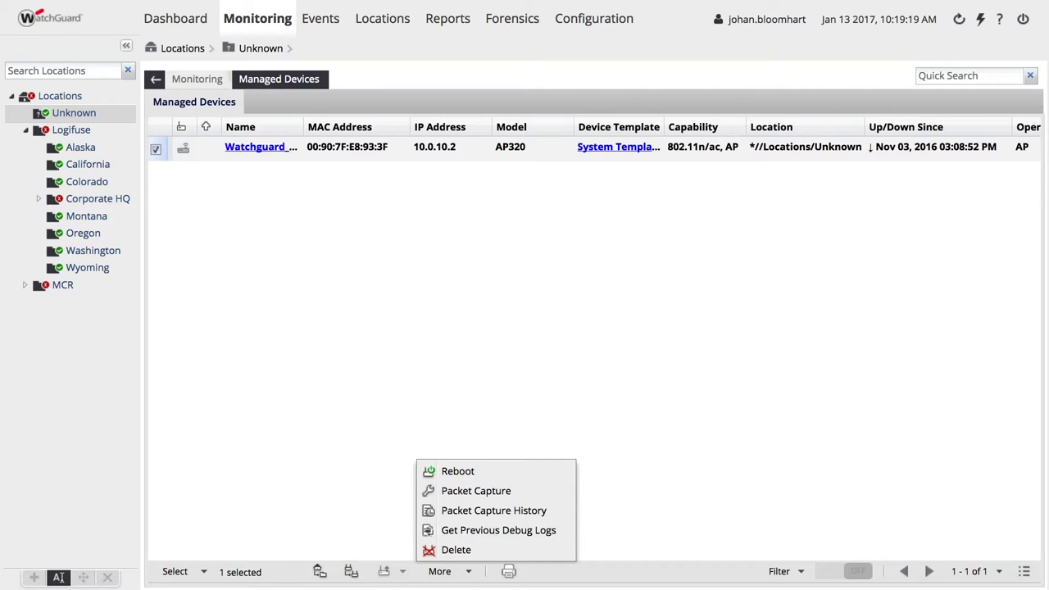
pyautogui.click(440, 571)
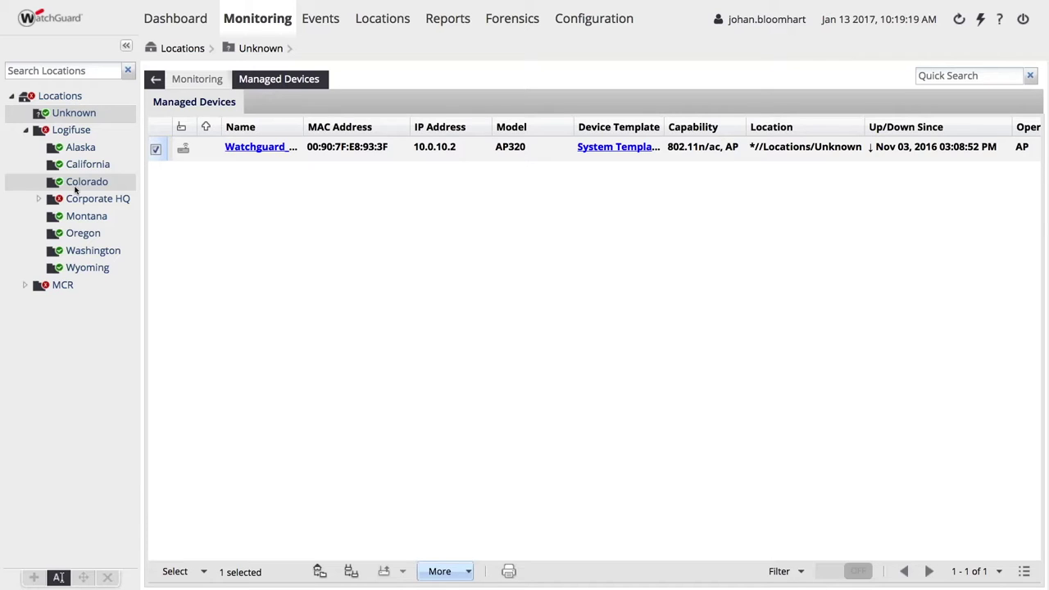
pyautogui.click(472, 565)
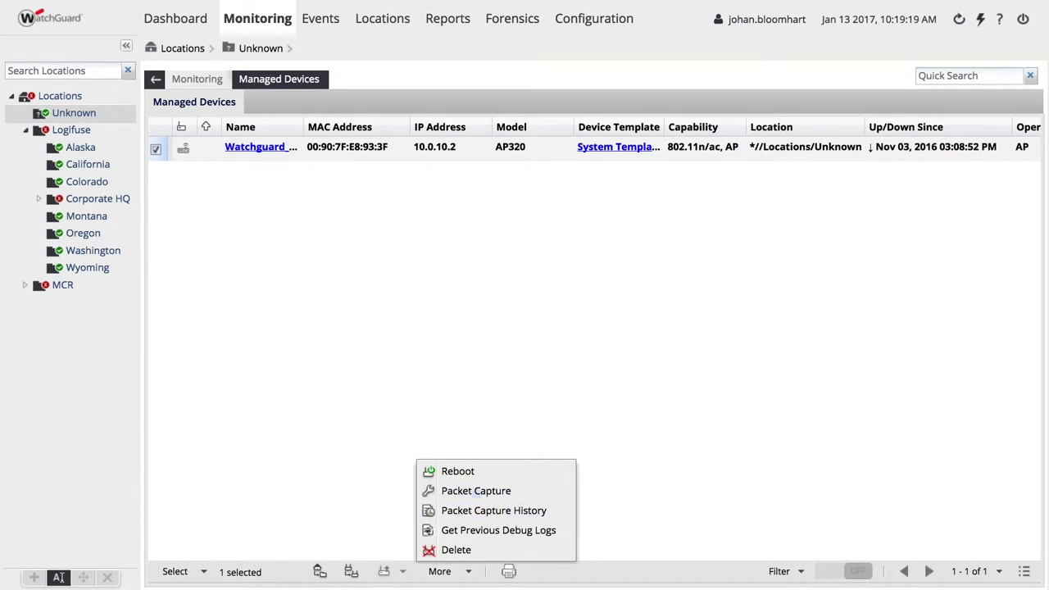
pyautogui.click(347, 417)
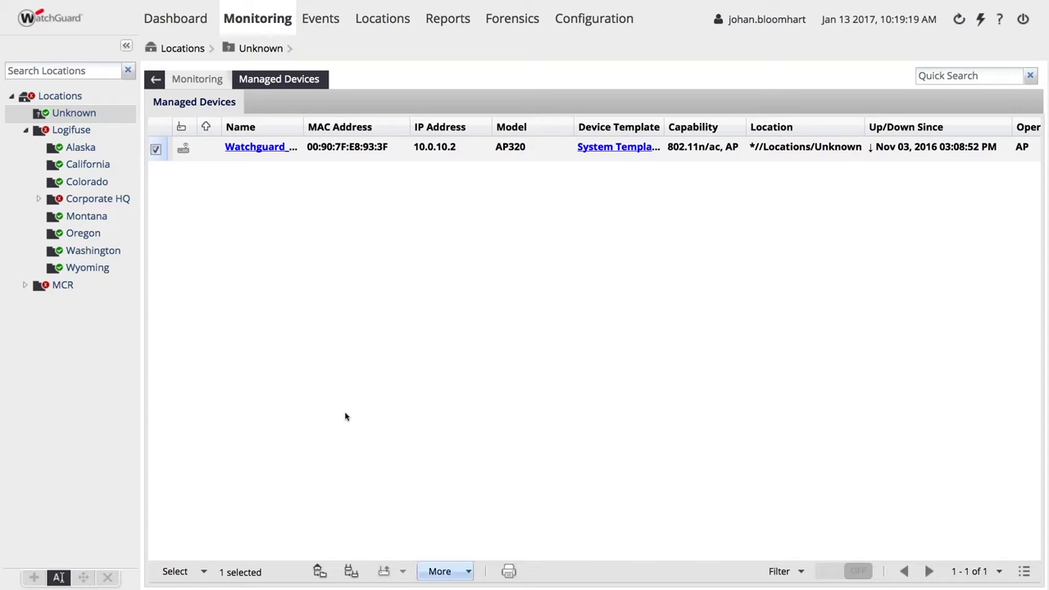
# - Move the selected AP320 to the Corporate HQ location under Logifuse, retaining its current device template
pyautogui.click(320, 571)
pyautogui.click(435, 253)
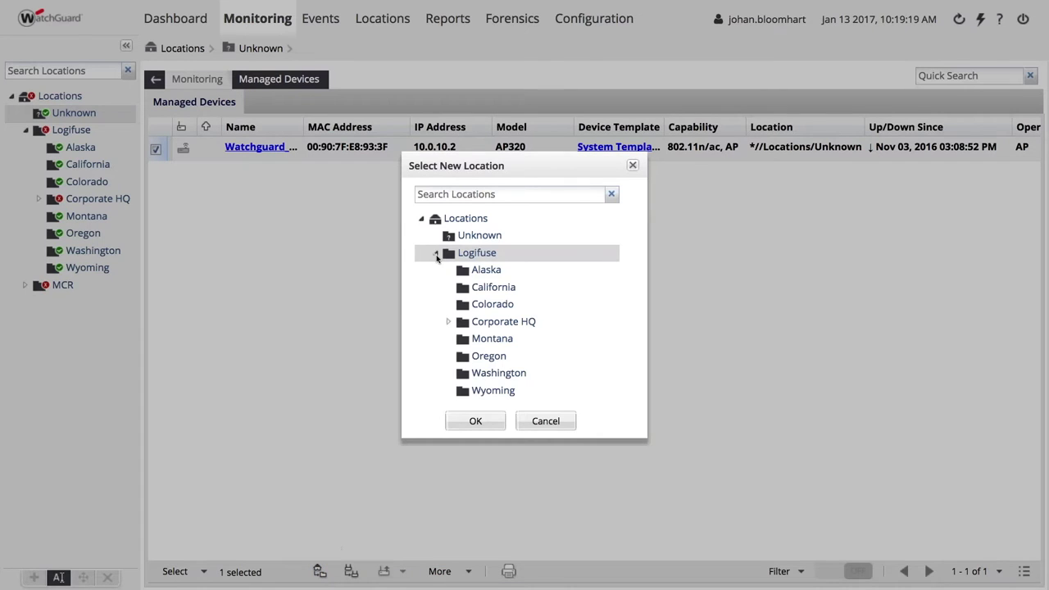
pyautogui.click(487, 305)
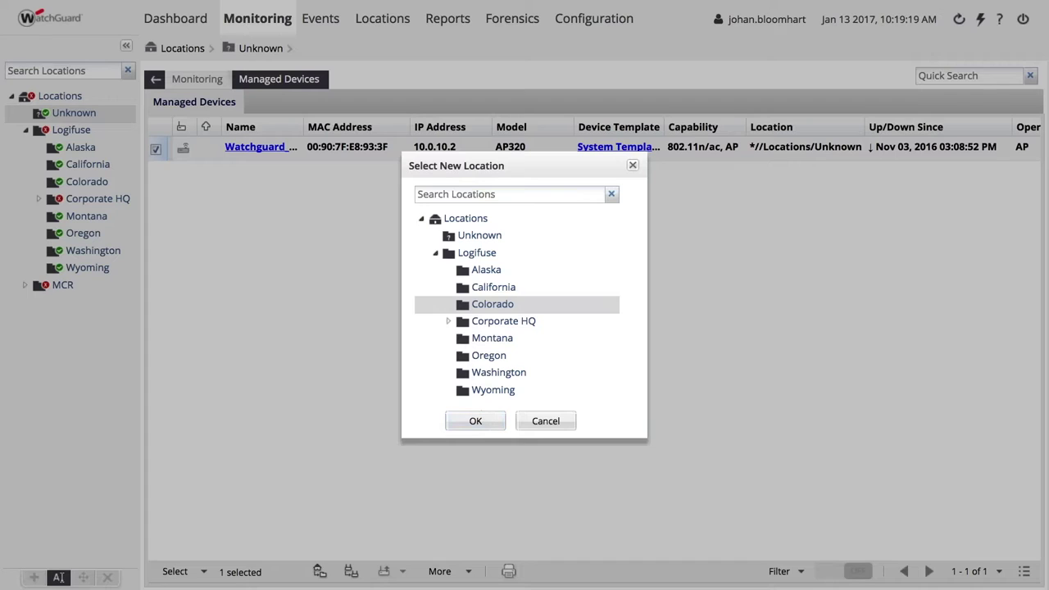
pyautogui.click(464, 322)
pyautogui.doubleClick(463, 322)
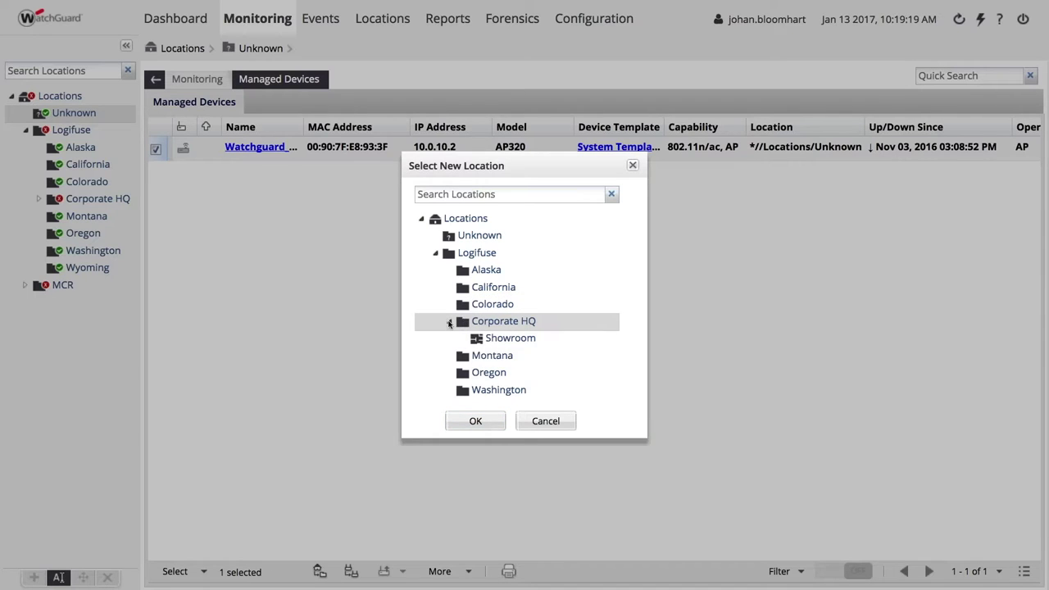
pyautogui.click(475, 421)
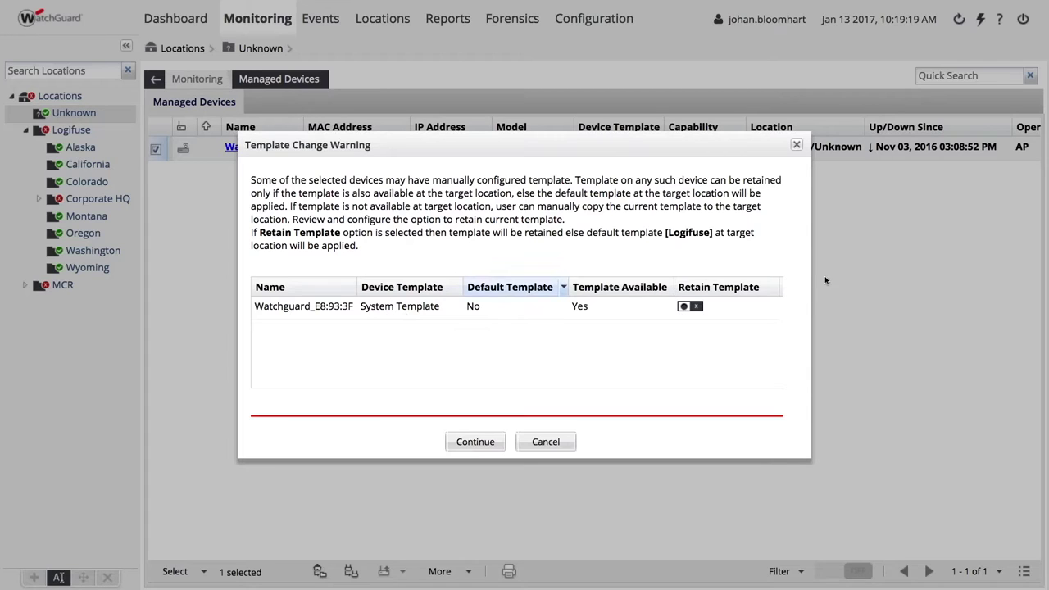
pyautogui.click(696, 307)
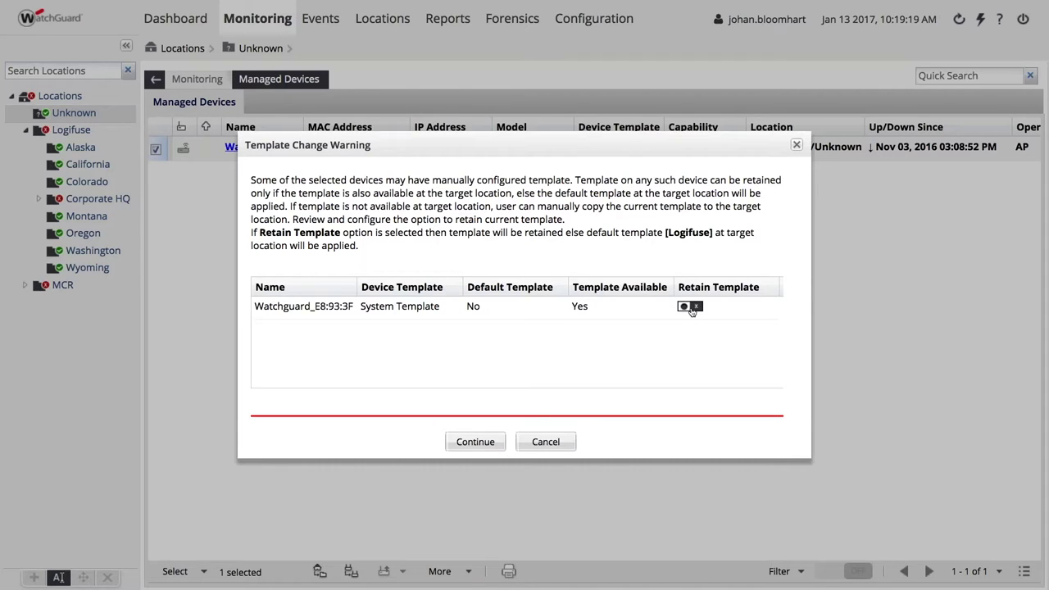
pyautogui.click(475, 441)
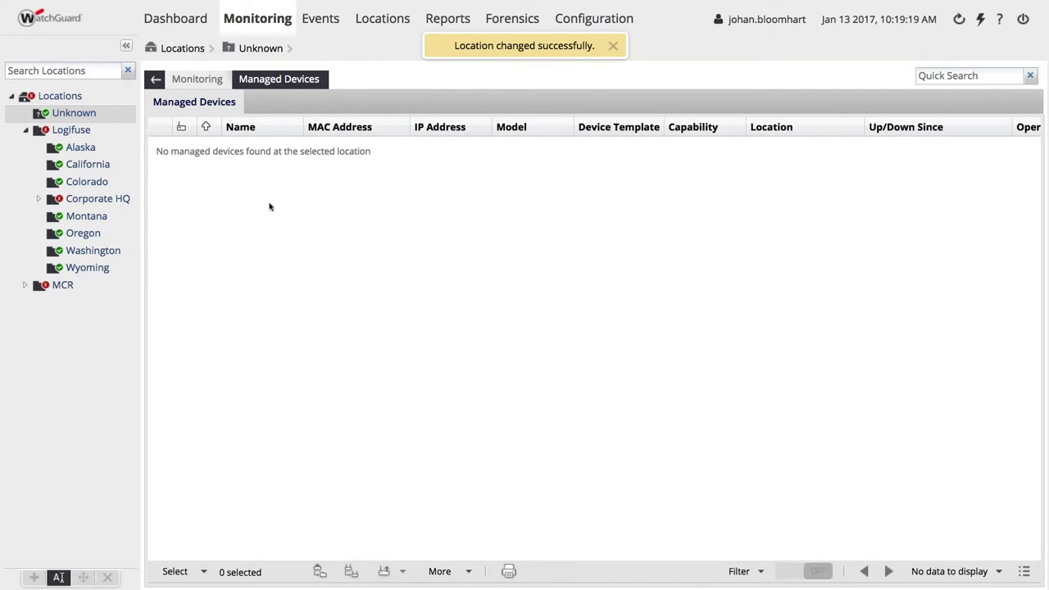
# - Change the device template of the moved AP320 in Corporate HQ to Firebytes Template and save it
pyautogui.click(90, 201)
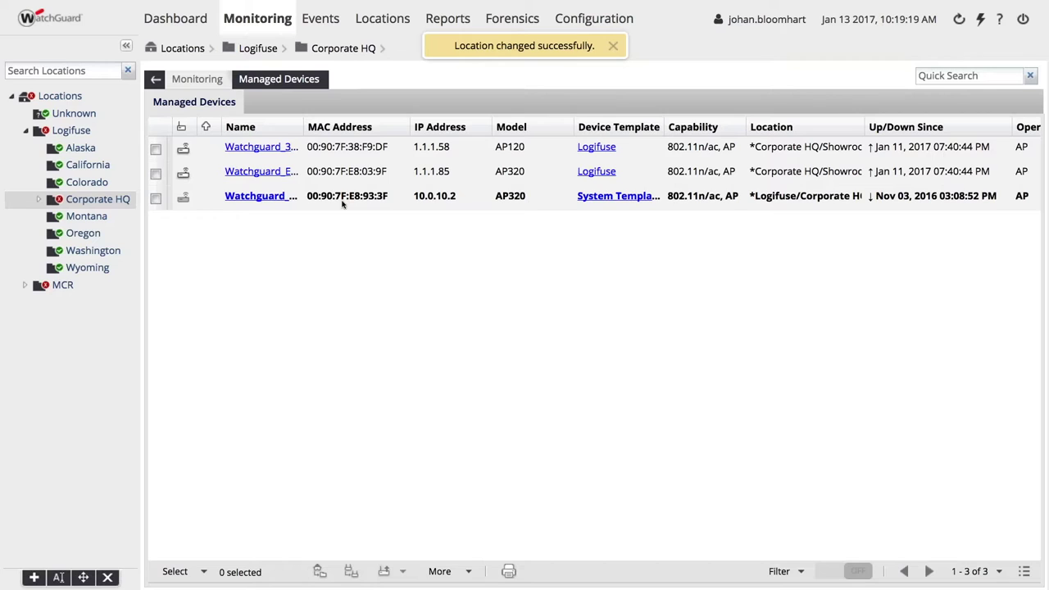
pyautogui.click(611, 145)
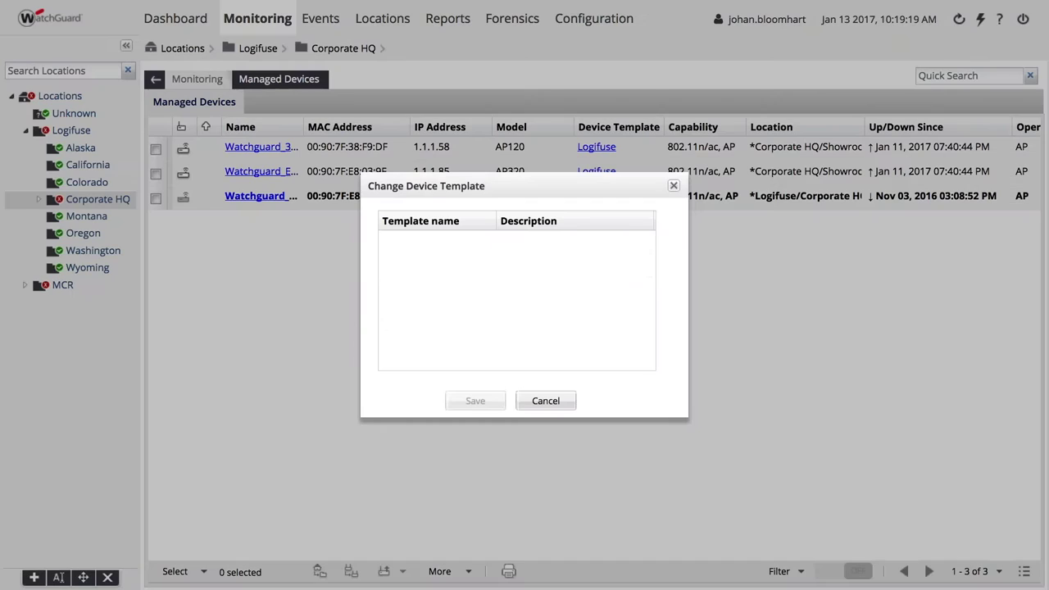
pyautogui.click(418, 269)
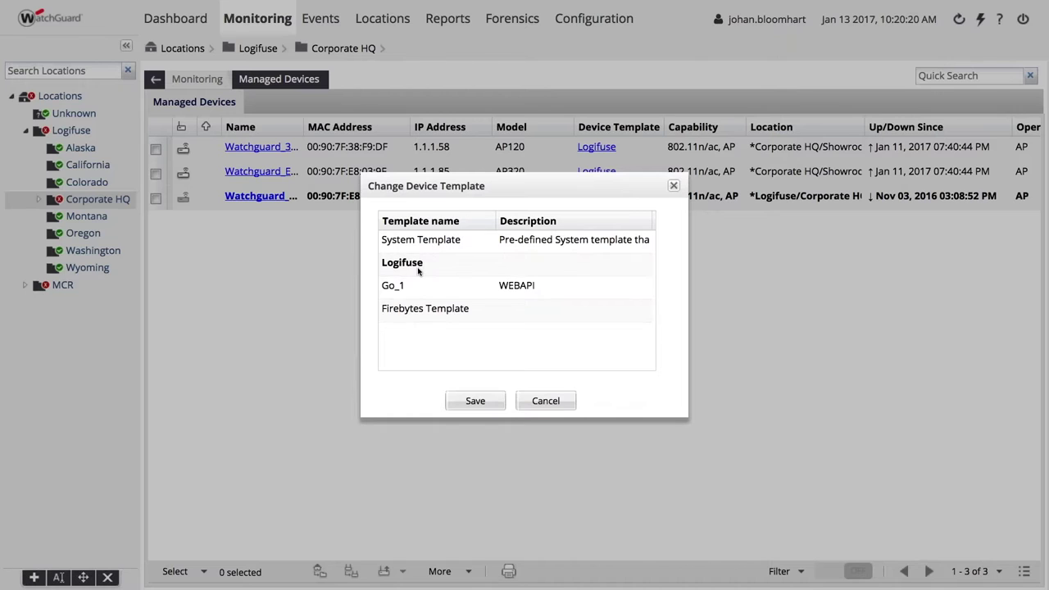
pyautogui.click(408, 310)
pyautogui.click(466, 400)
pyautogui.click(482, 337)
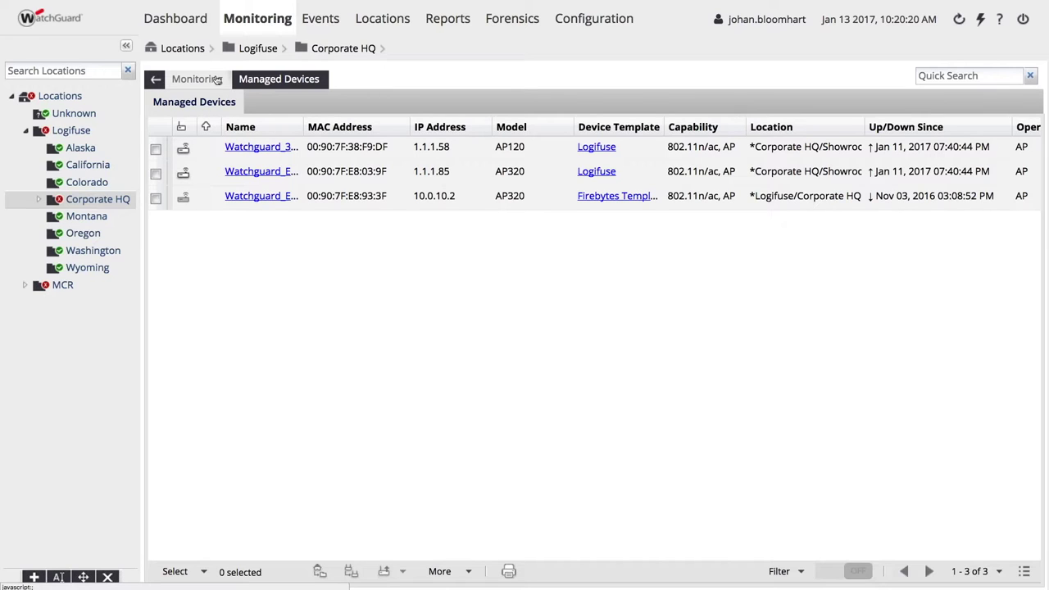
# - Open Security monitoring for Corporate HQ and filter the AP list to external and uncategorized access points, hiding authorized and rogue ones
pyautogui.click(87, 202)
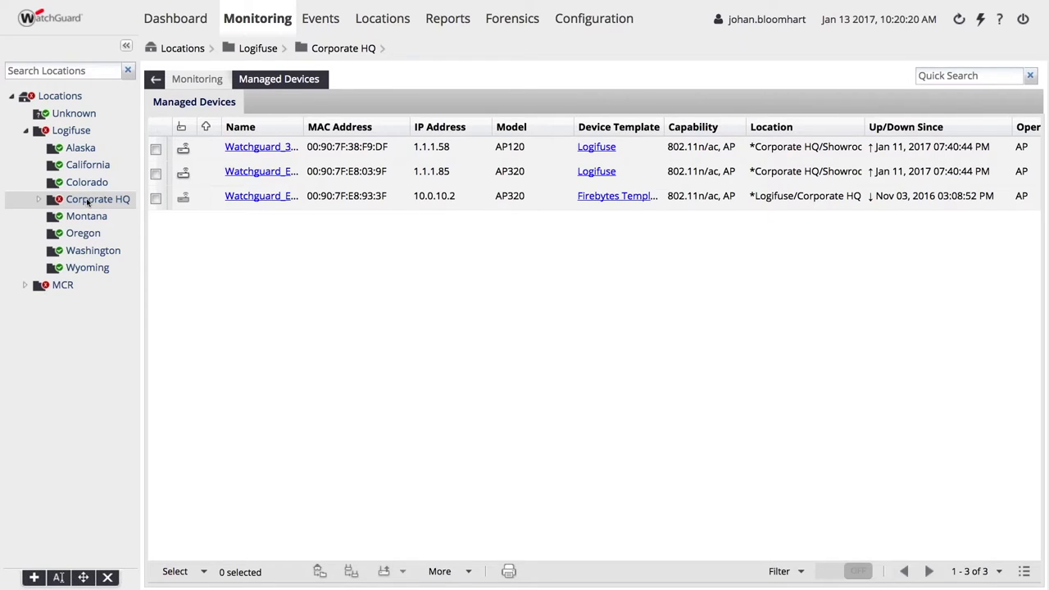
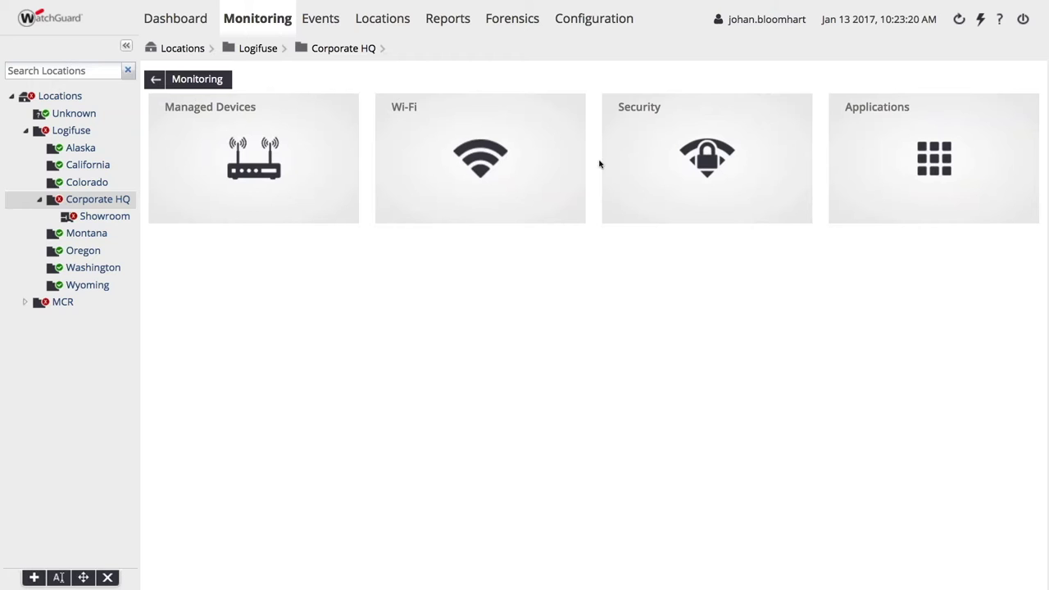
pyautogui.click(620, 164)
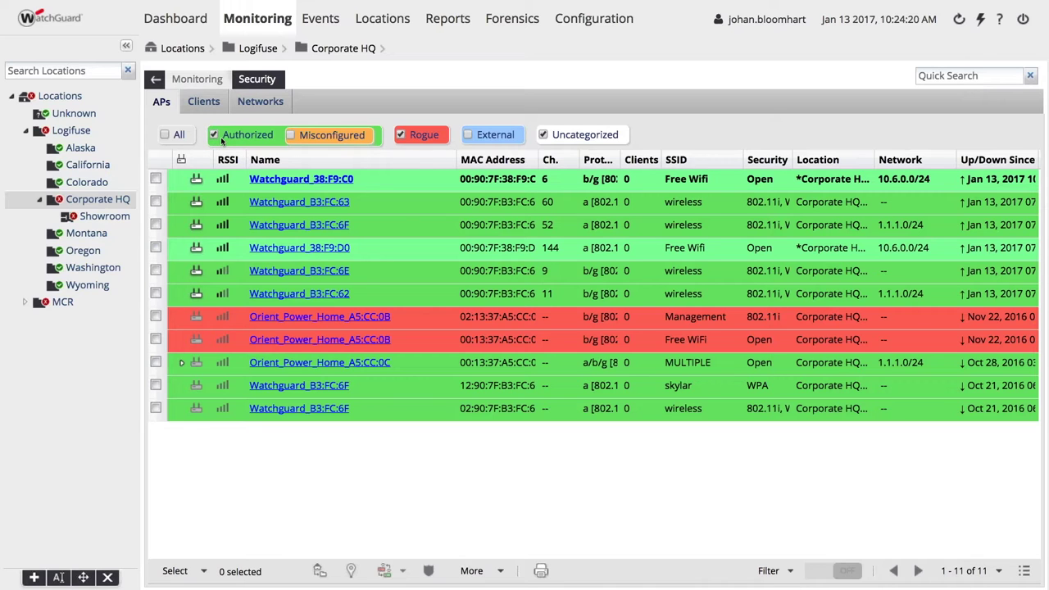
pyautogui.click(412, 136)
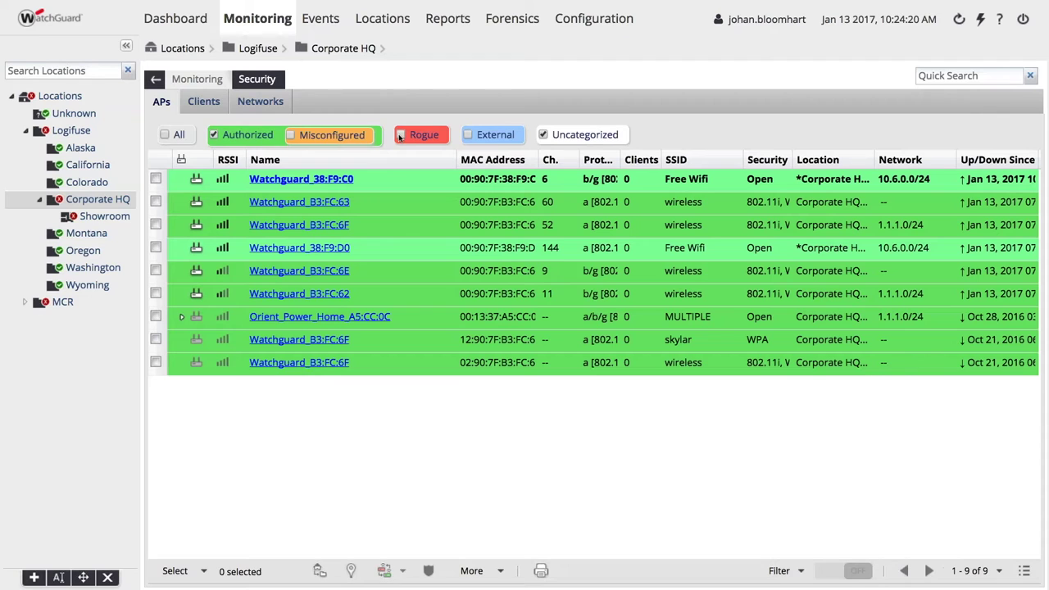
pyautogui.click(277, 136)
pyautogui.click(471, 135)
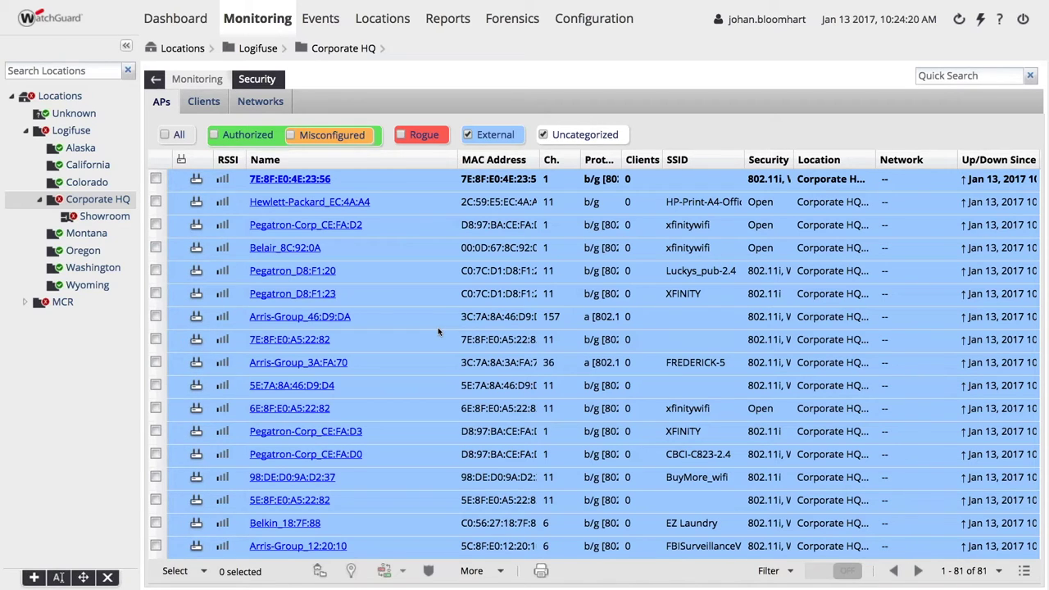
# - Show authorized and rogue access points in the AP list again and hide the external ones
pyautogui.click(213, 134)
pyautogui.click(467, 134)
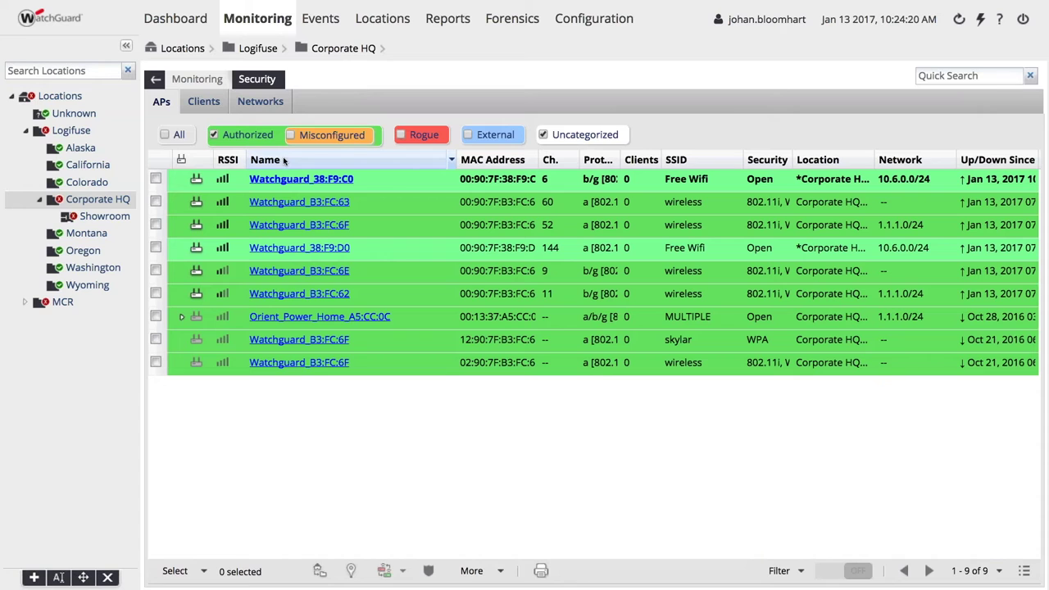
pyautogui.click(399, 134)
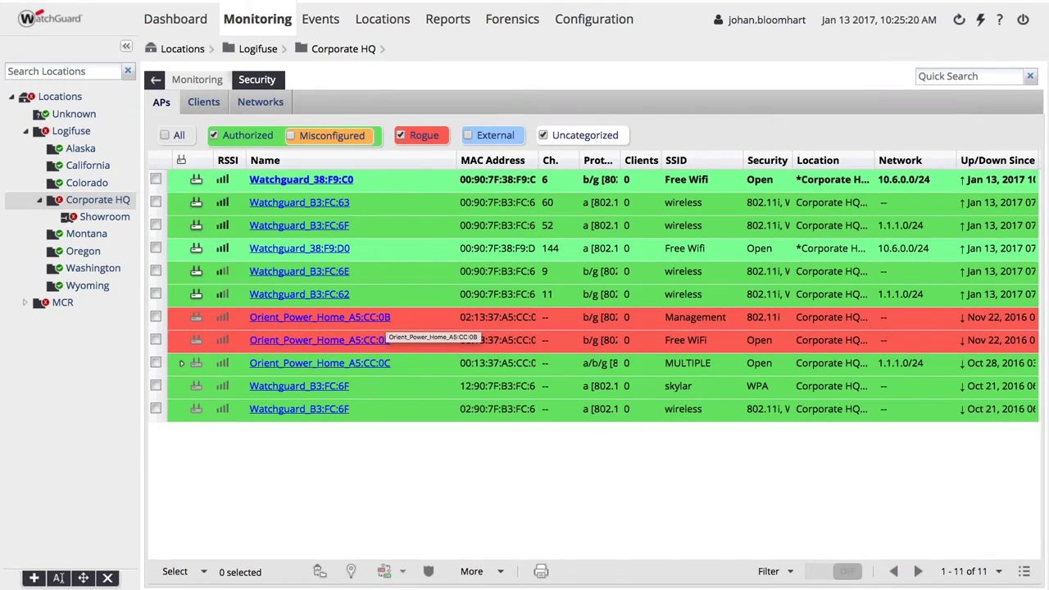
# - Select the two rogue Orient_Power_Home access points and check the available classification options without applying one
pyautogui.click(156, 340)
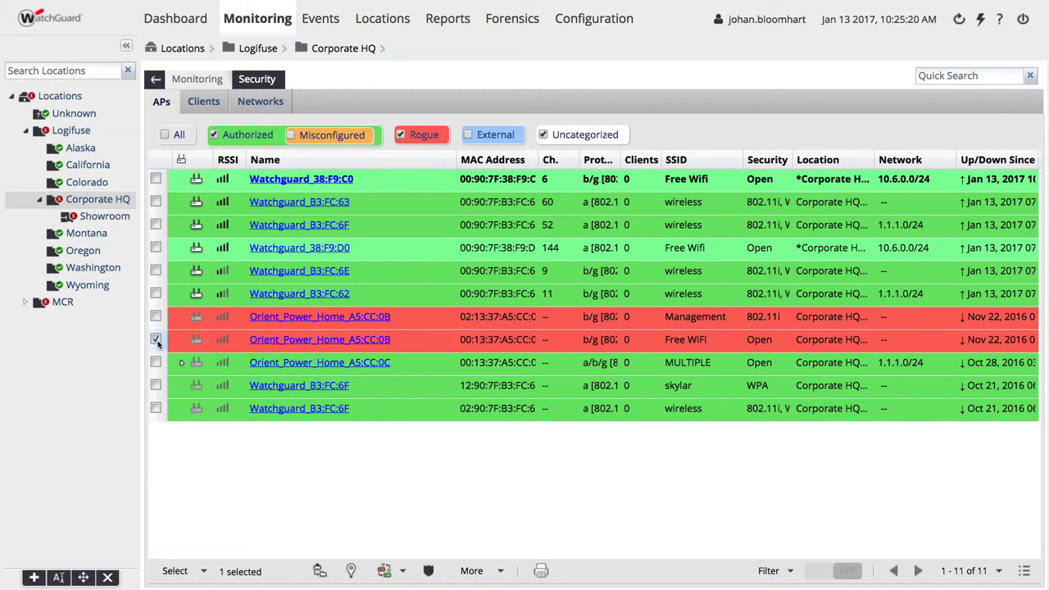
pyautogui.click(156, 318)
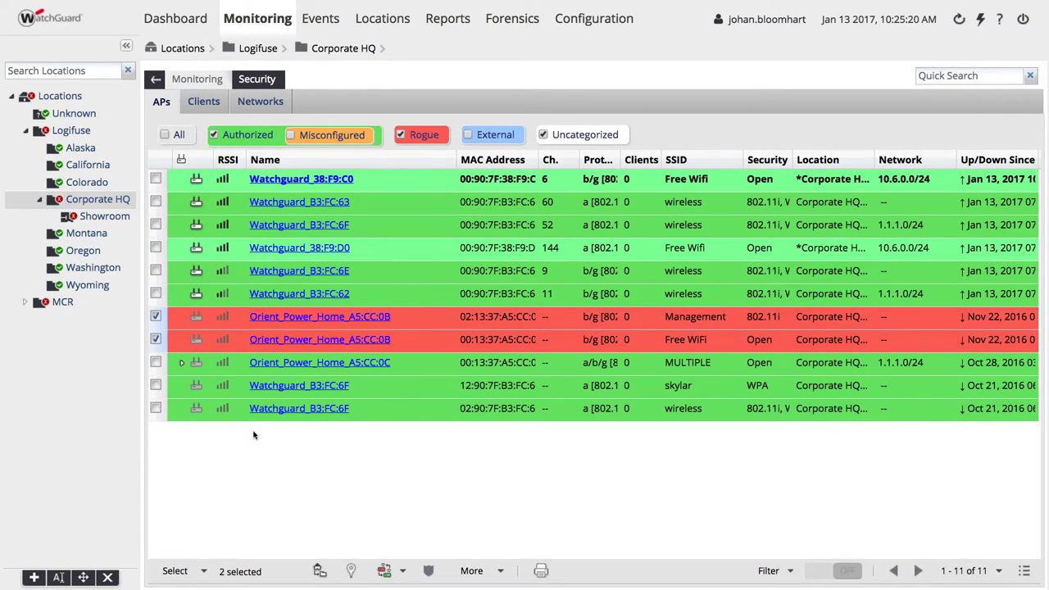
pyautogui.click(385, 574)
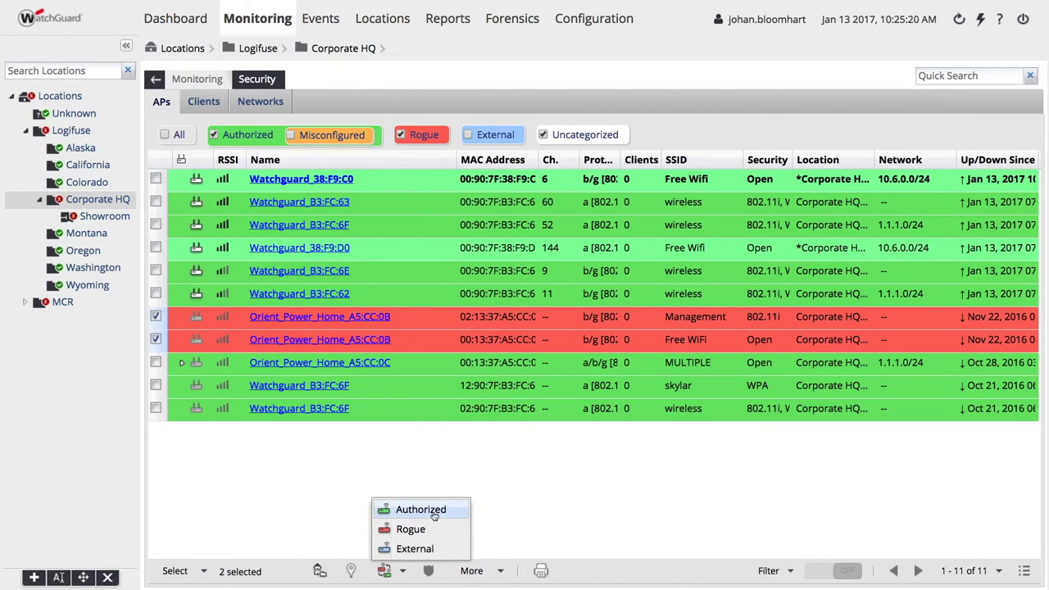
pyautogui.click(355, 477)
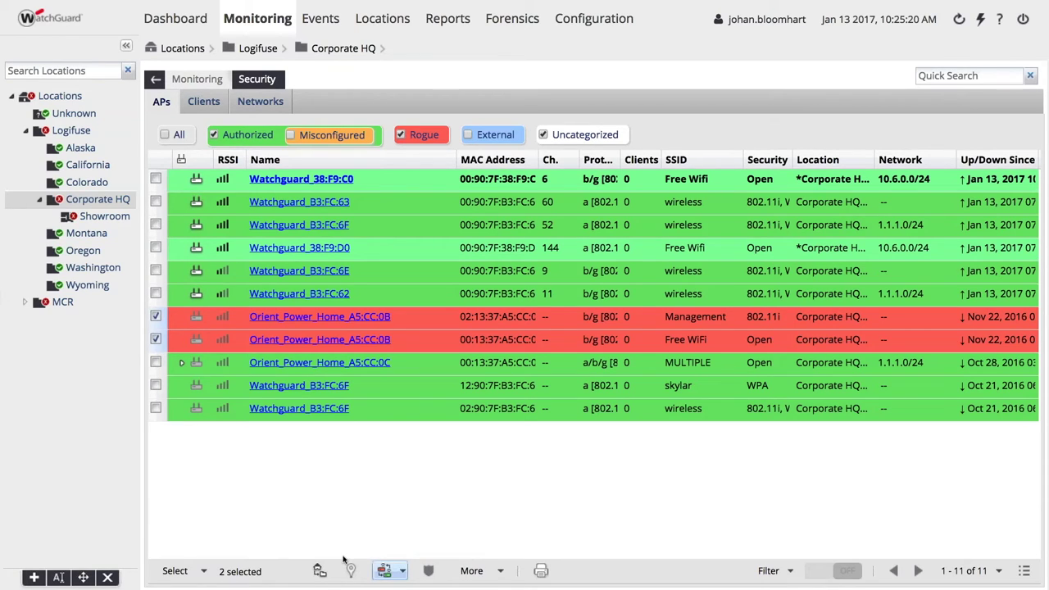
# - Review the clients and networks listed under Security for Corporate HQ, and return to the AP list
pyautogui.click(205, 102)
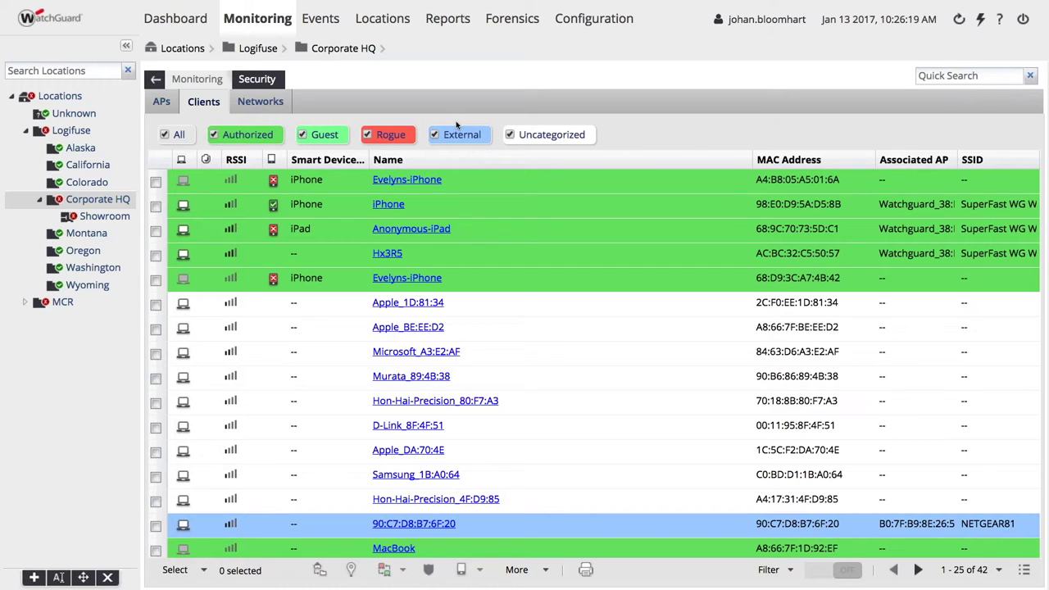
pyautogui.click(246, 99)
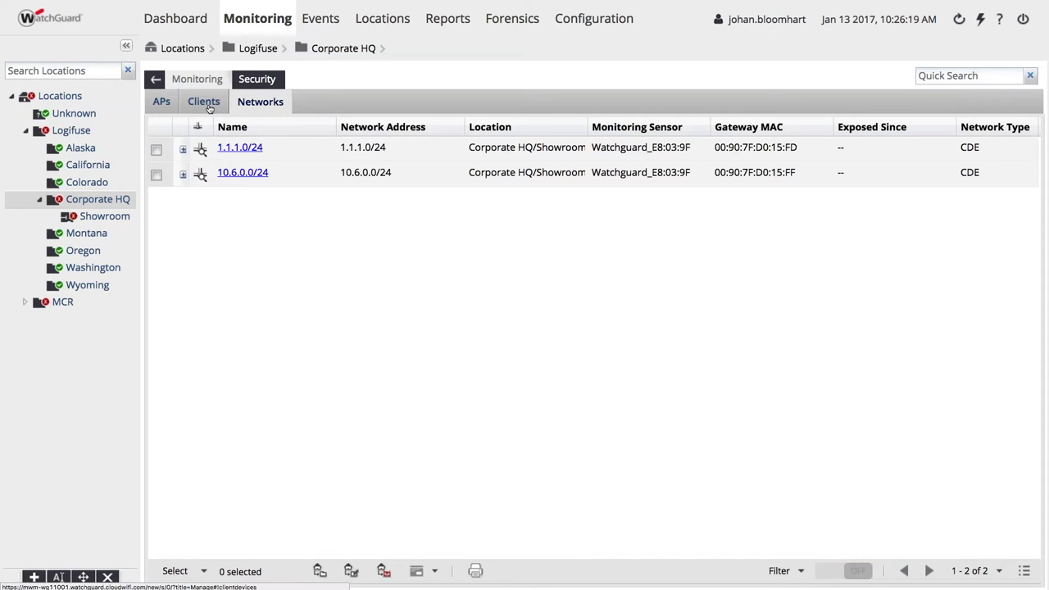
pyautogui.click(161, 101)
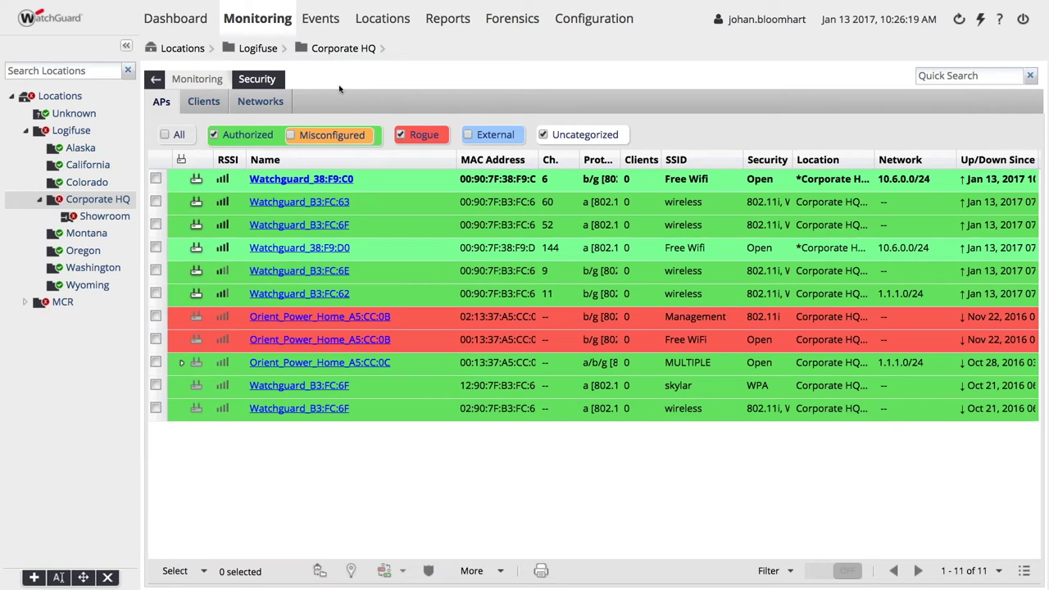
# - Open Corporate HQ's Authorized WLAN Policy in the WIPS configuration, view the Logifuse - Free Wifi template, and expand its Allowed AP Vendors settings
pyautogui.click(597, 20)
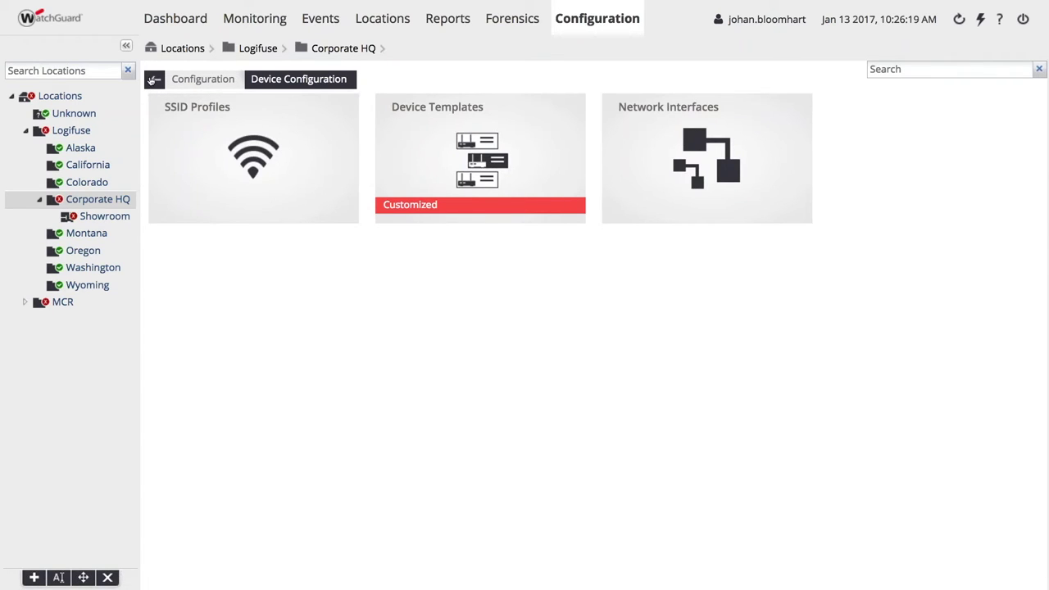
pyautogui.click(155, 80)
pyautogui.click(433, 186)
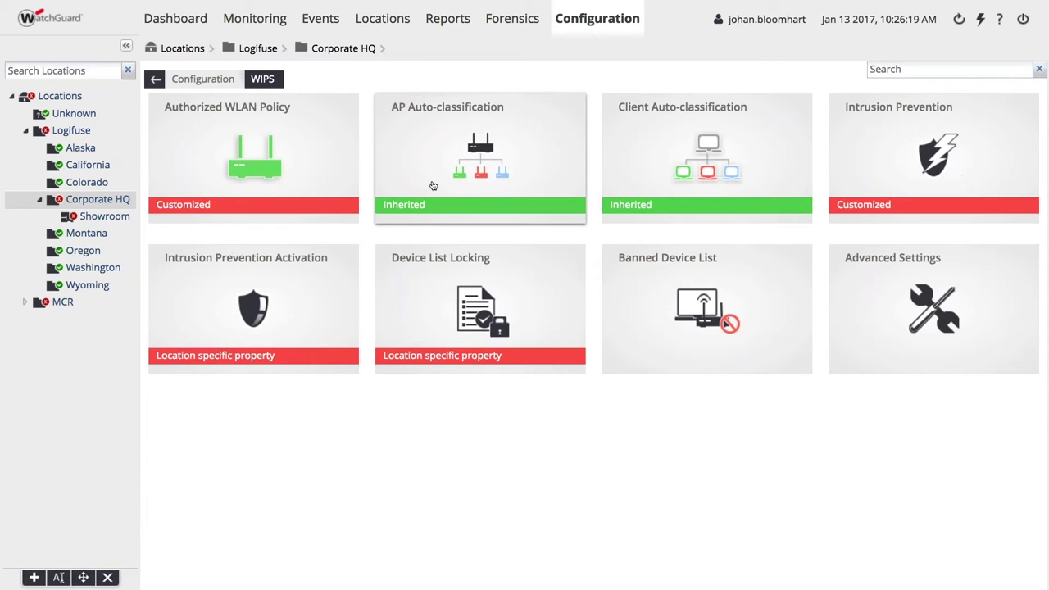
pyautogui.click(206, 126)
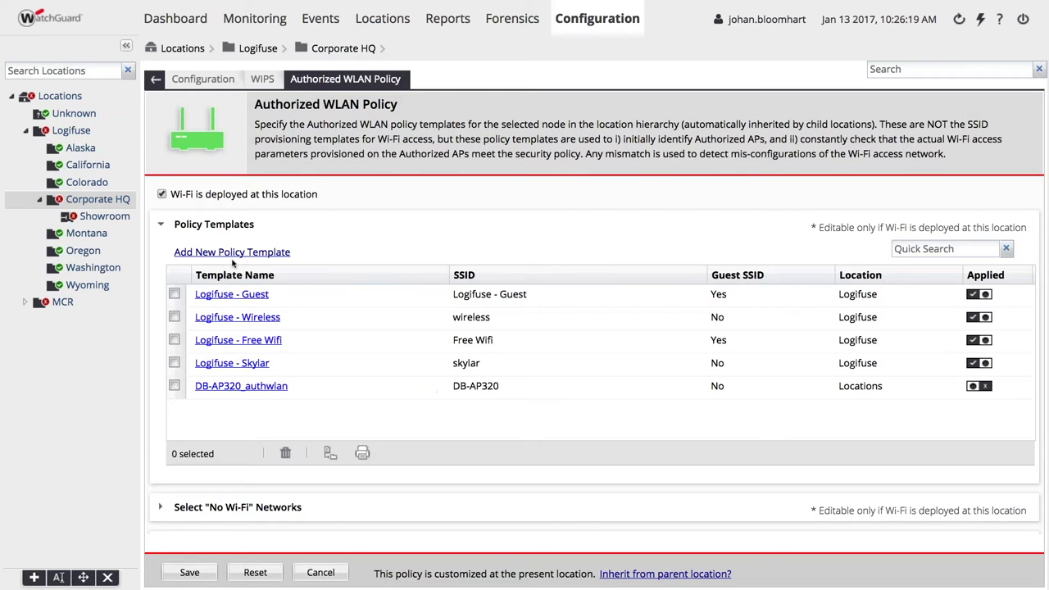
pyautogui.click(239, 340)
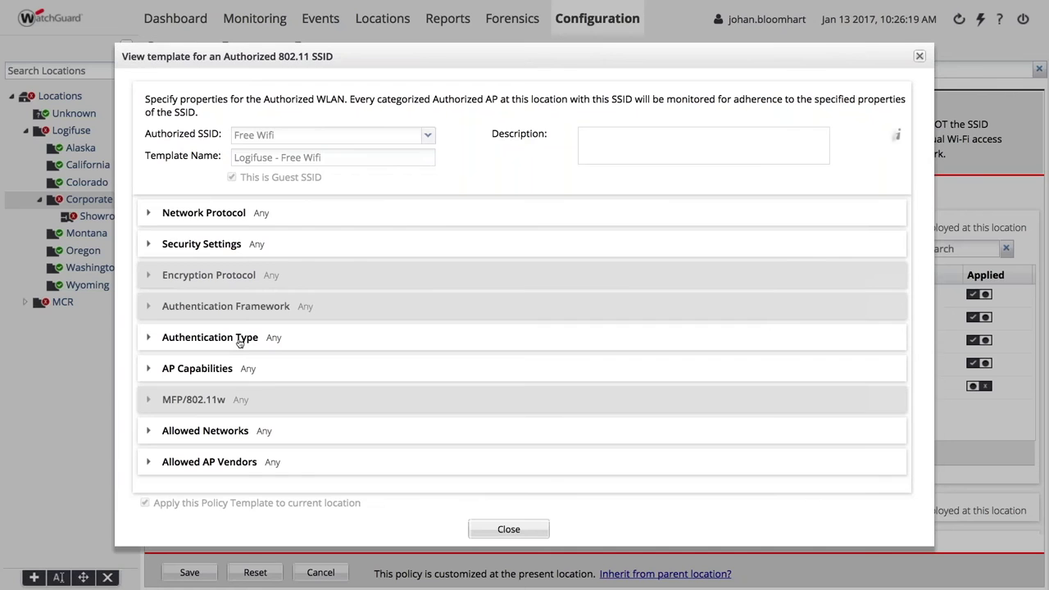
pyautogui.click(209, 461)
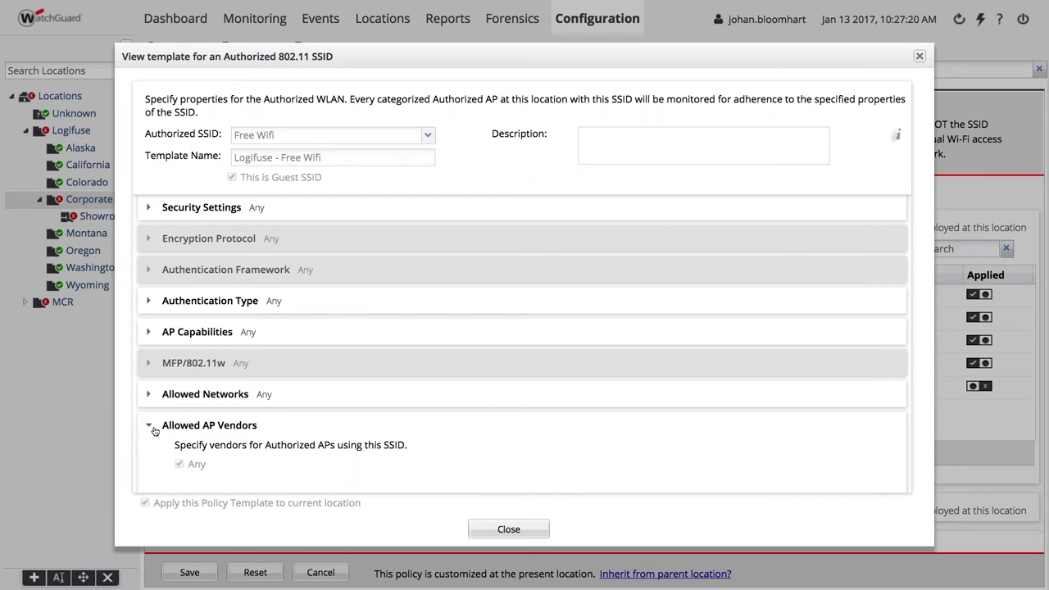
# - Start a new policy template, clear Any under Allowed AP Vendors, search the vendors for watchguard, and cancel without saving
pyautogui.click(508, 529)
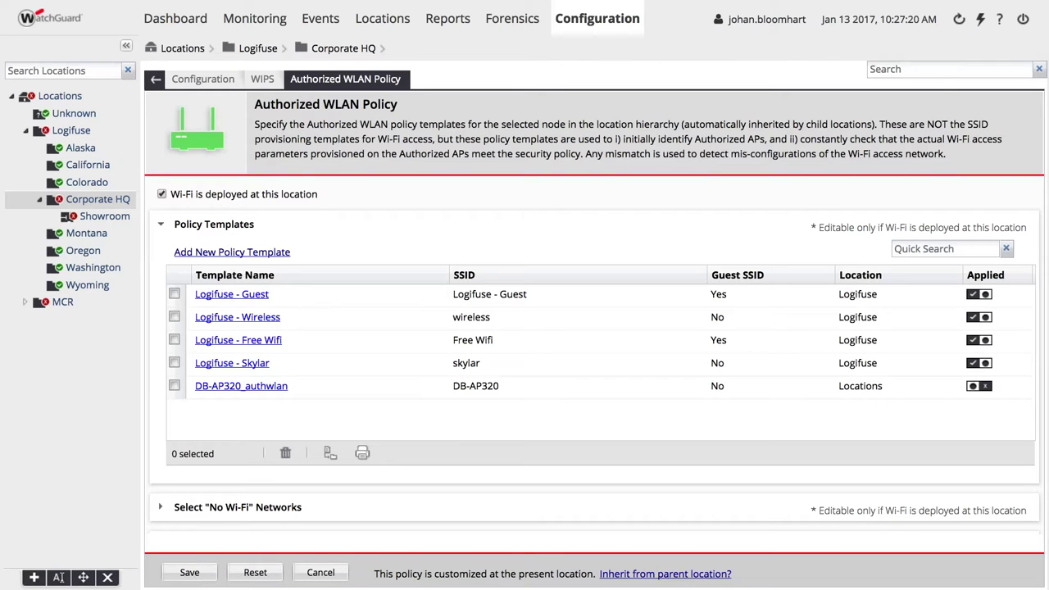
pyautogui.click(237, 252)
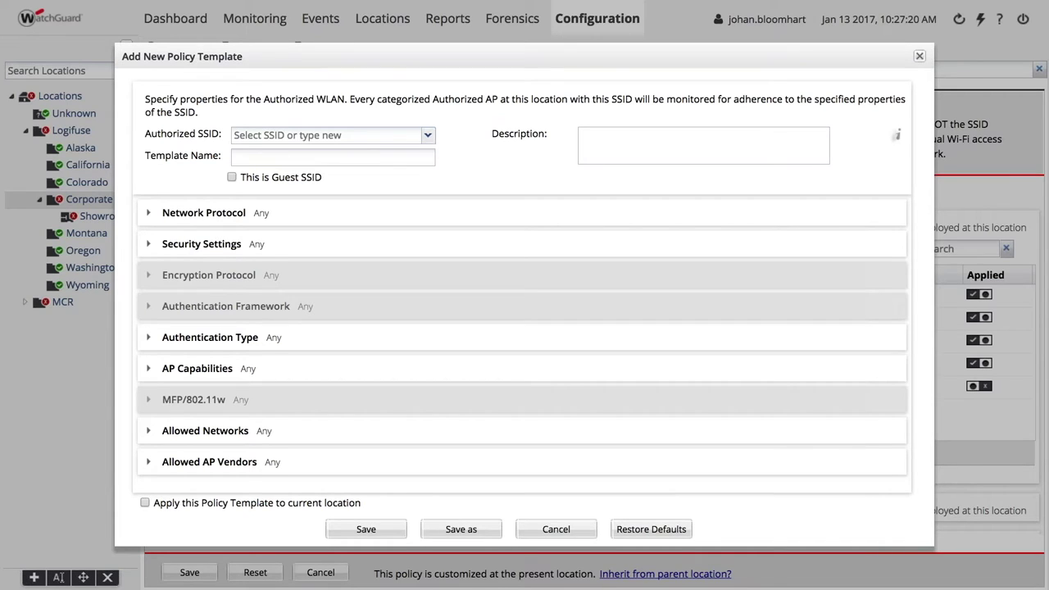
pyautogui.click(205, 462)
pyautogui.click(178, 465)
pyautogui.scroll(-1, 243, 308)
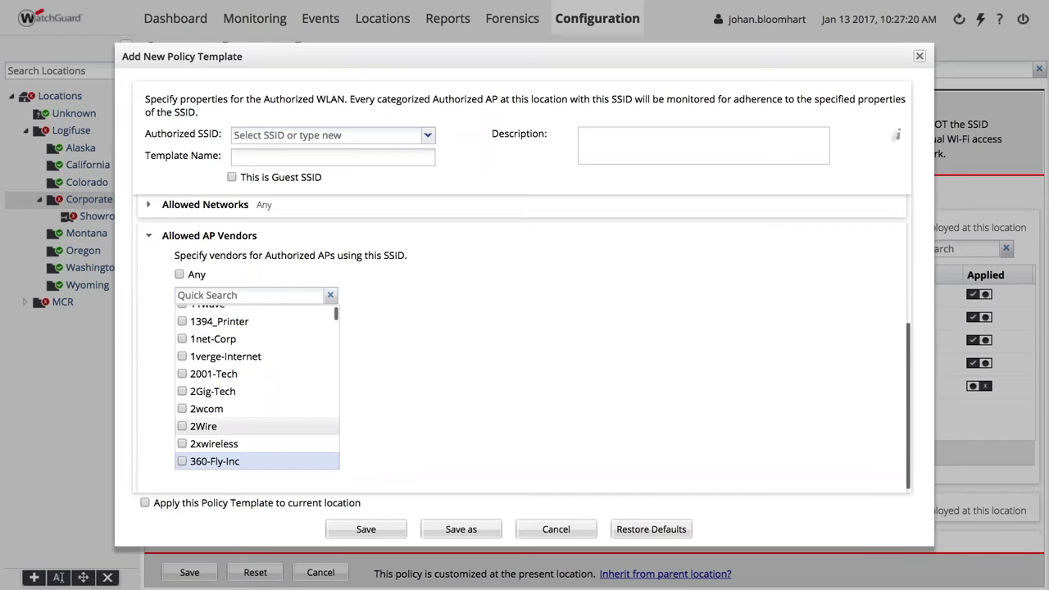
pyautogui.scroll(-5, 241, 368)
pyautogui.scroll(-10, 241, 368)
pyautogui.click(255, 293)
pyautogui.write('watchguard')
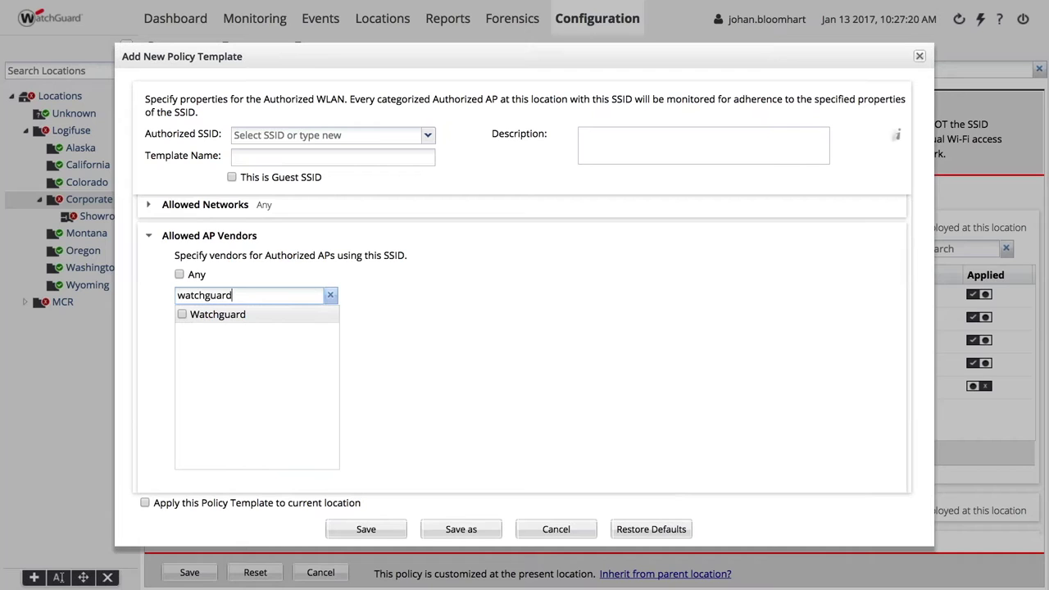
pyautogui.click(538, 530)
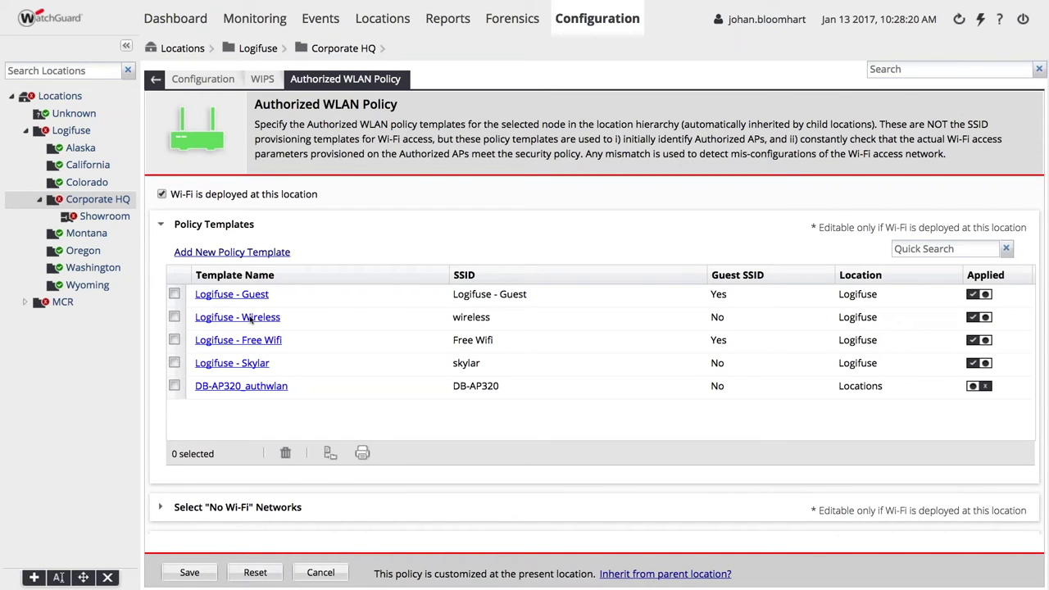
# - View the Network Protocol options of the Logifuse - Free Wifi policy template and close it
pyautogui.click(247, 342)
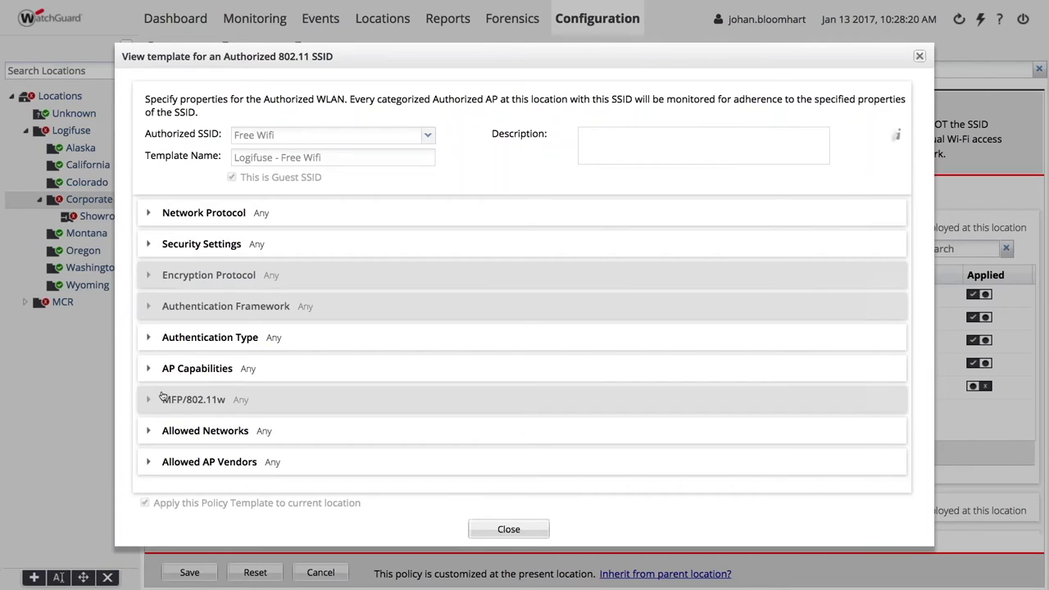
pyautogui.click(203, 212)
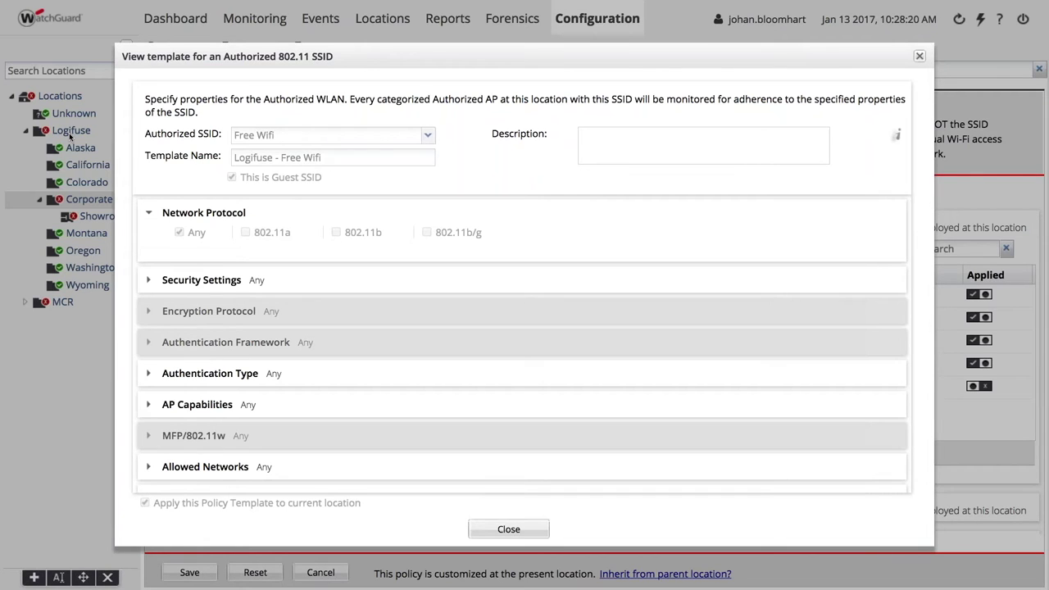
pyautogui.click(508, 528)
# - Open the Logifuse - Guest policy template at the Logifuse location and check its Network Protocol choices, leaving Any selected
pyautogui.click(71, 130)
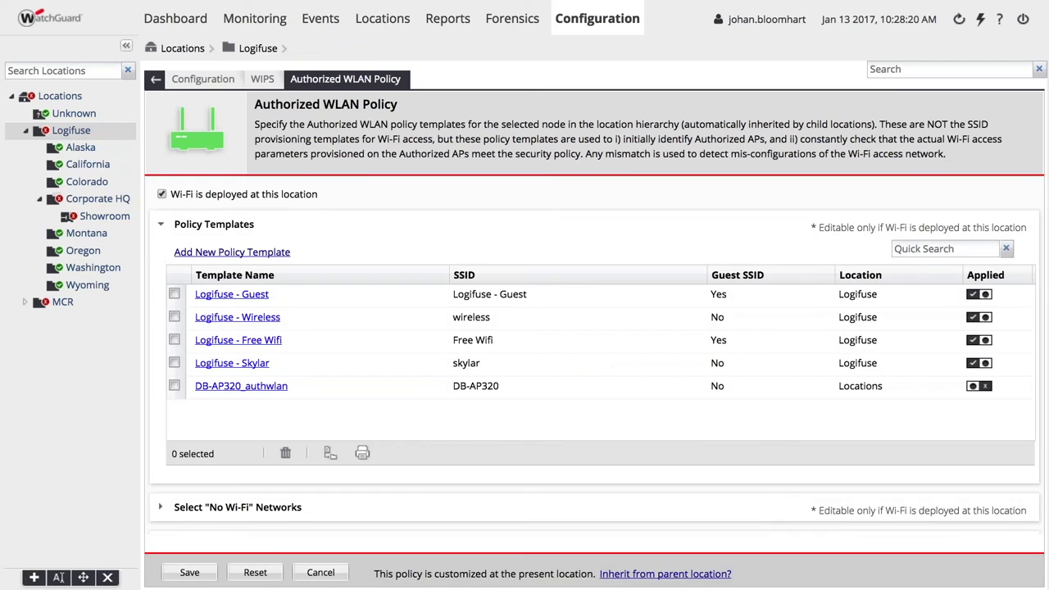
pyautogui.click(232, 293)
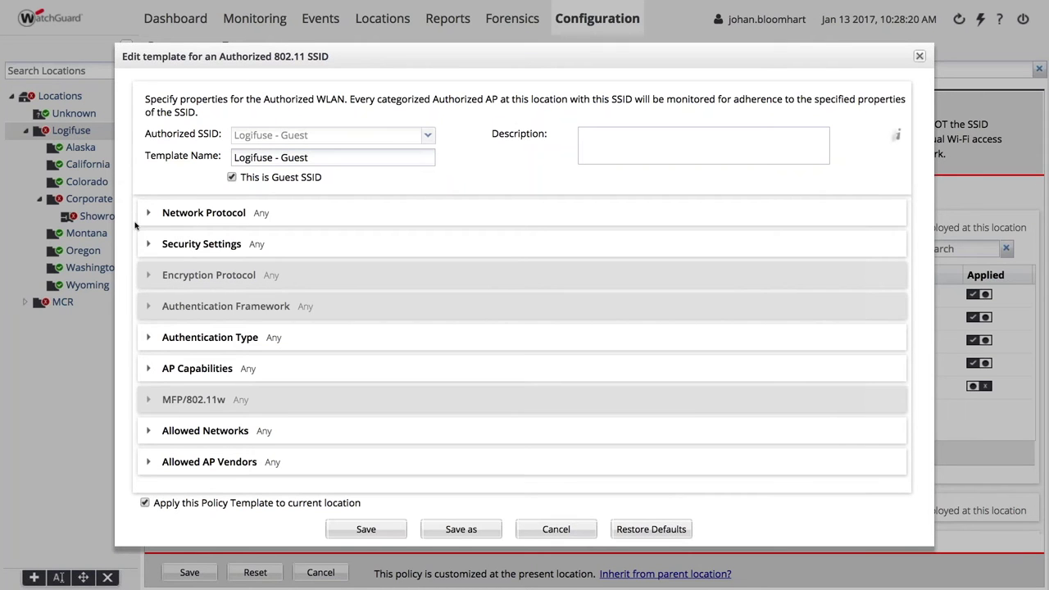
pyautogui.click(150, 213)
pyautogui.click(179, 232)
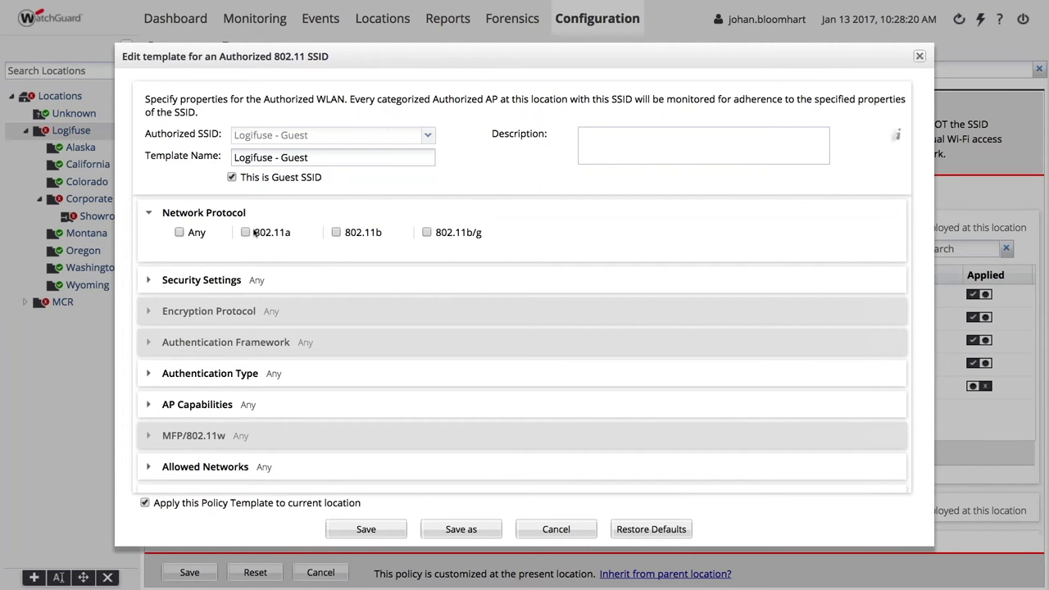
pyautogui.click(179, 233)
pyautogui.click(180, 232)
pyautogui.click(179, 233)
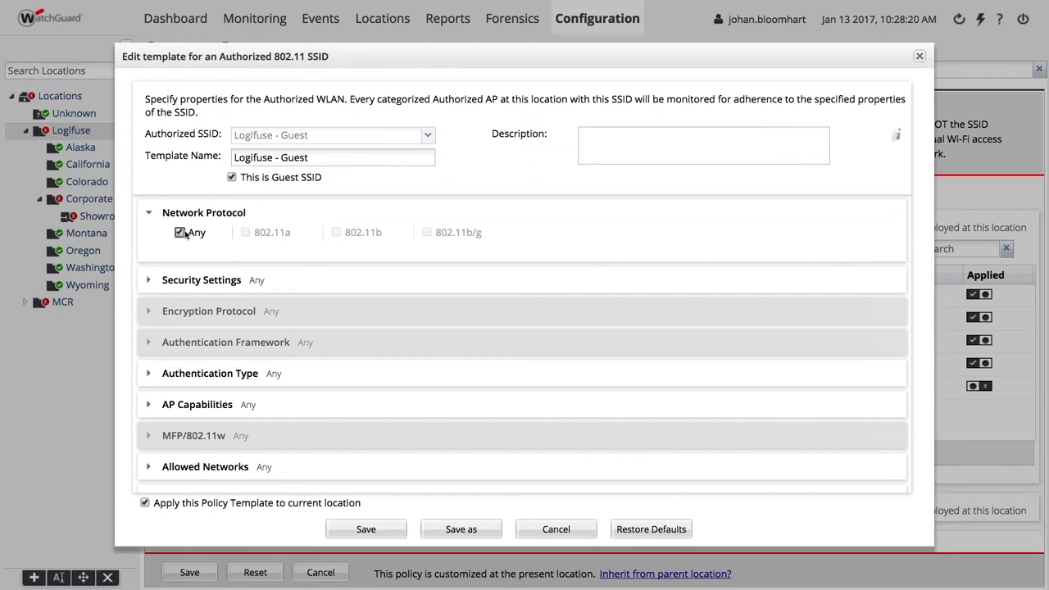
# - Review the Security Settings and Authentication Type options of the Logifuse - Guest template and cancel without saving
pyautogui.click(149, 280)
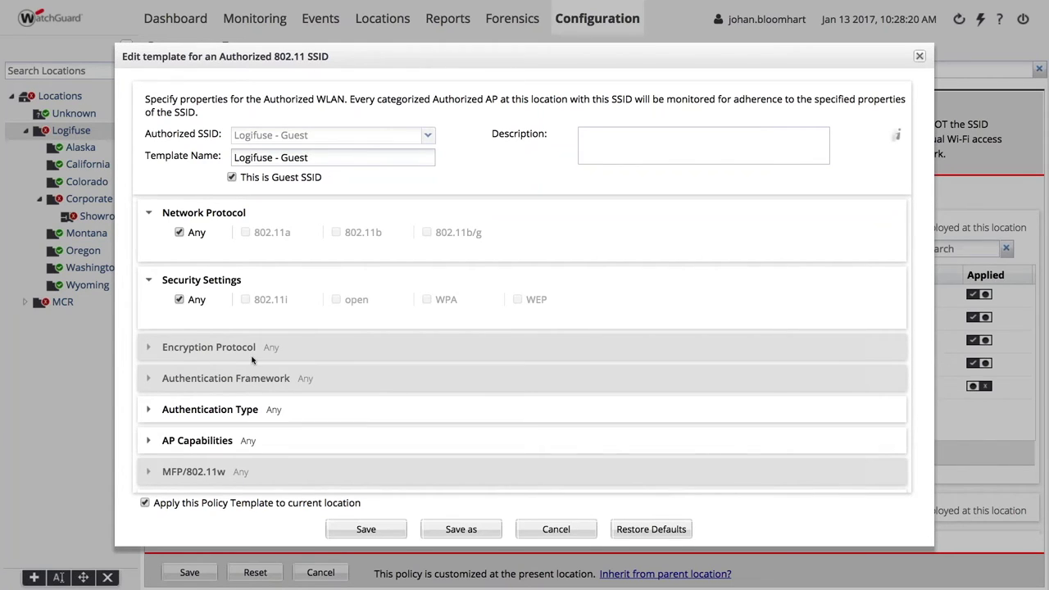
pyautogui.click(149, 409)
pyautogui.scroll(-2, 149, 385)
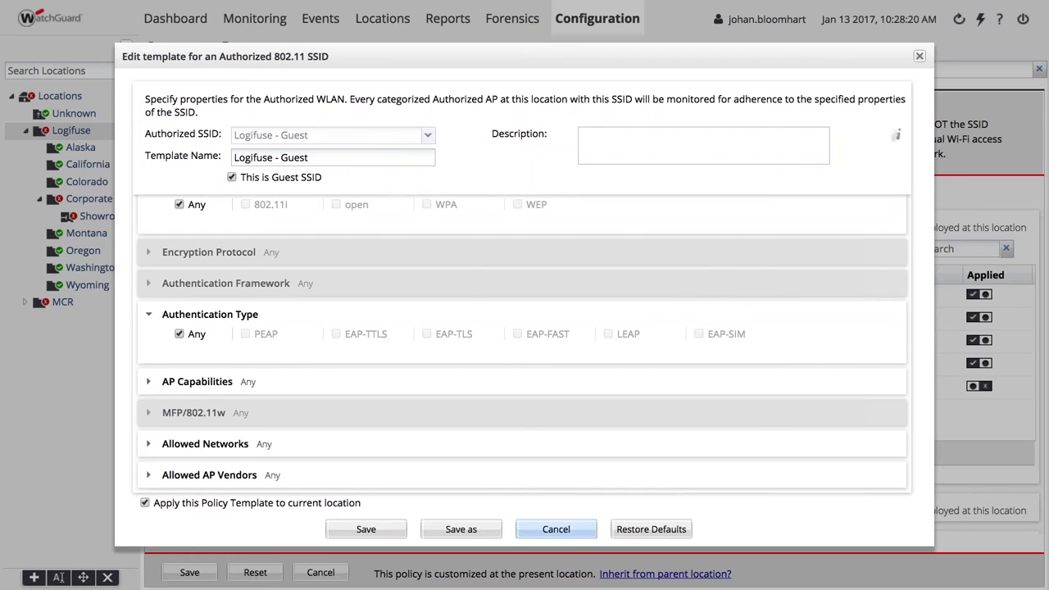
pyautogui.click(549, 529)
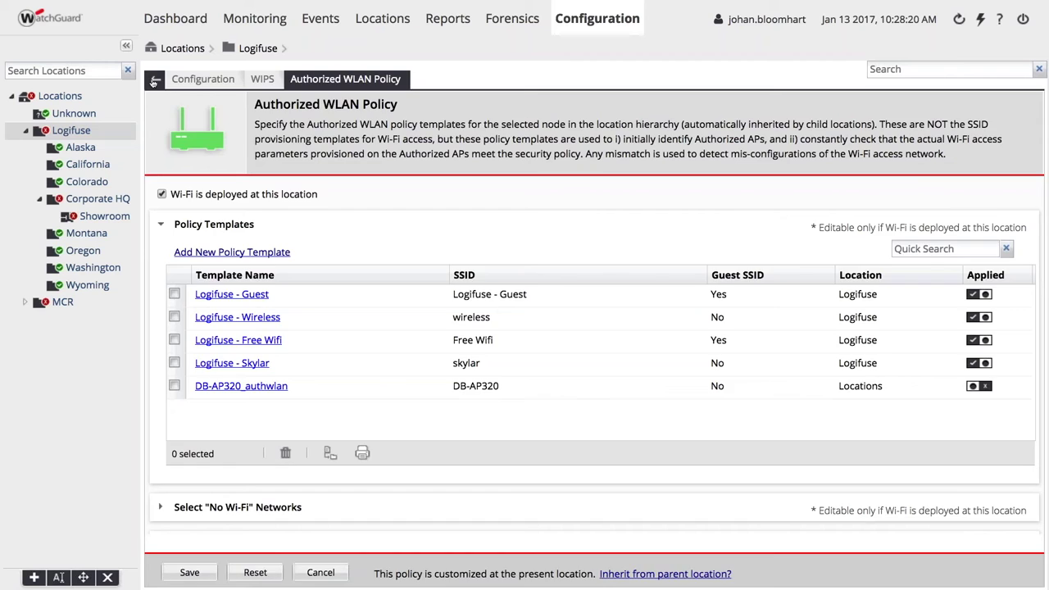
# - Open Logifuse's Intrusion Prevention policy in WIPS and check the available prevention levels without choosing another one
pyautogui.click(155, 82)
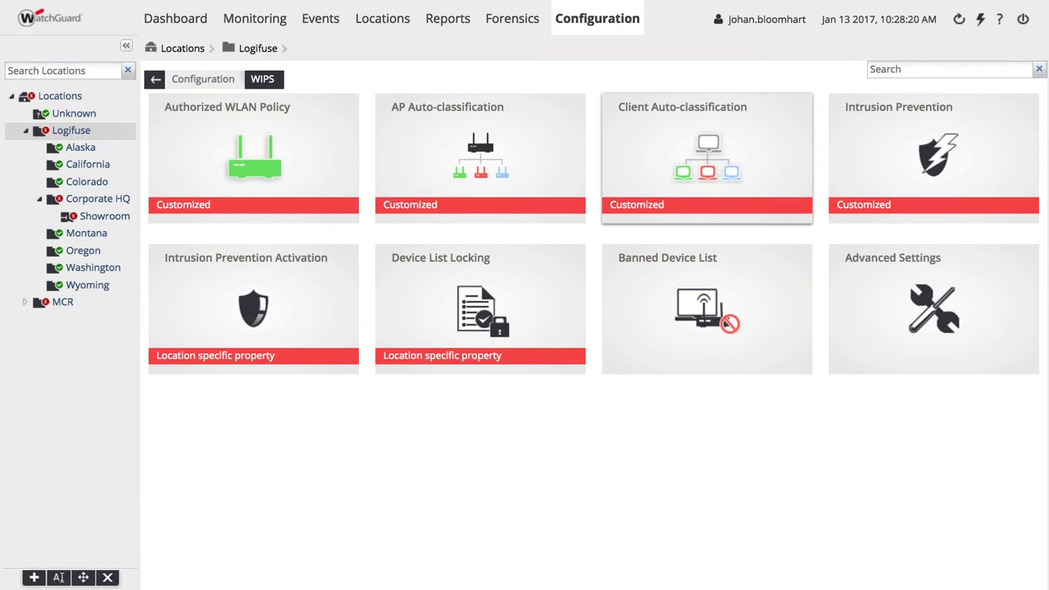
pyautogui.click(933, 156)
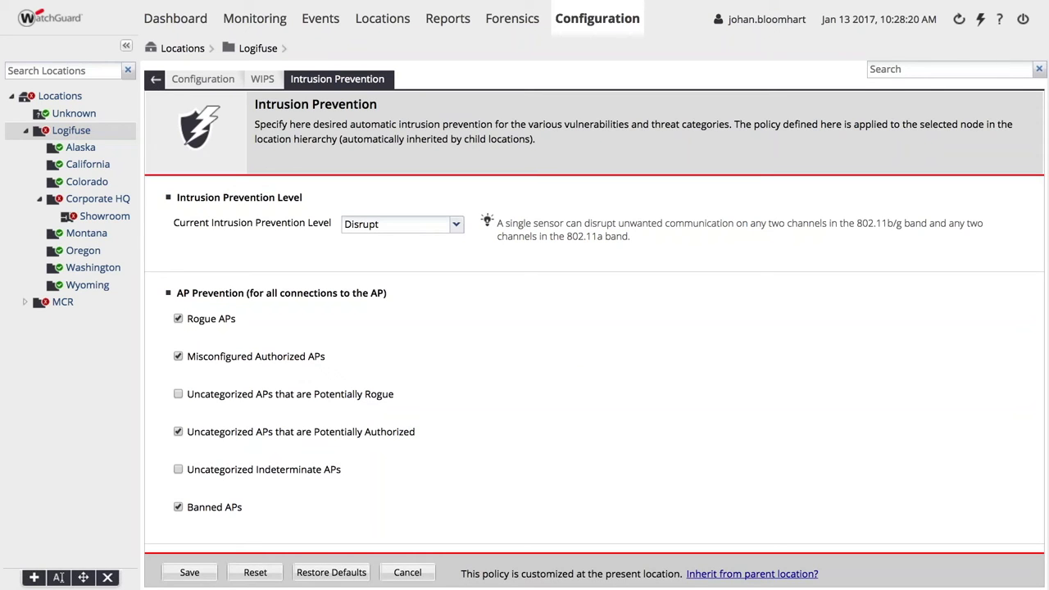
pyautogui.click(401, 223)
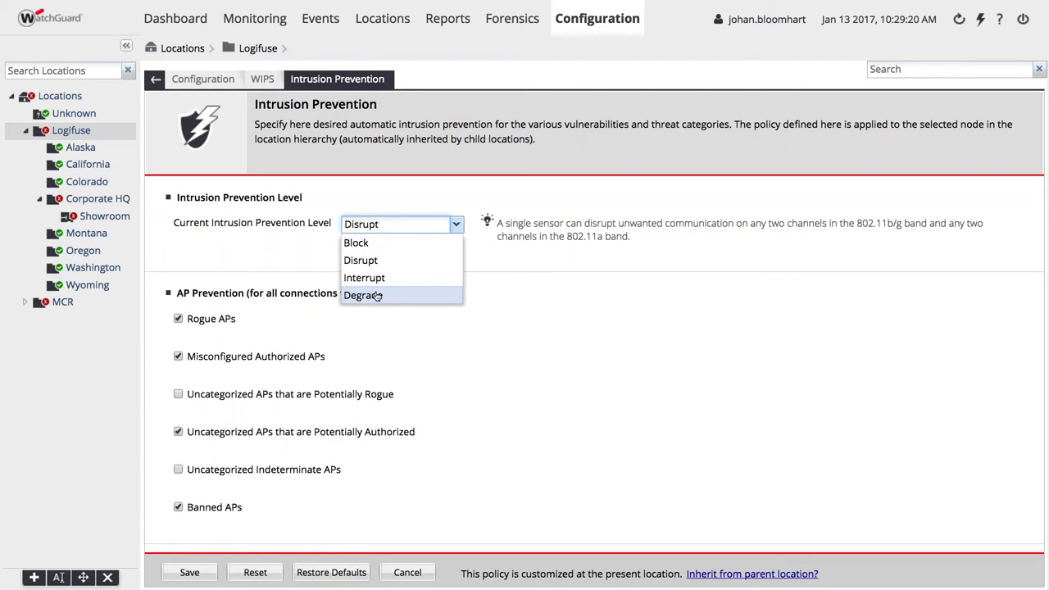
pyautogui.click(259, 270)
# - Review the AP Prevention and Client Prevention settings throughout Logifuse's Intrusion Prevention policy, including client misassociation and bridging options
pyautogui.scroll(-5, 259, 270)
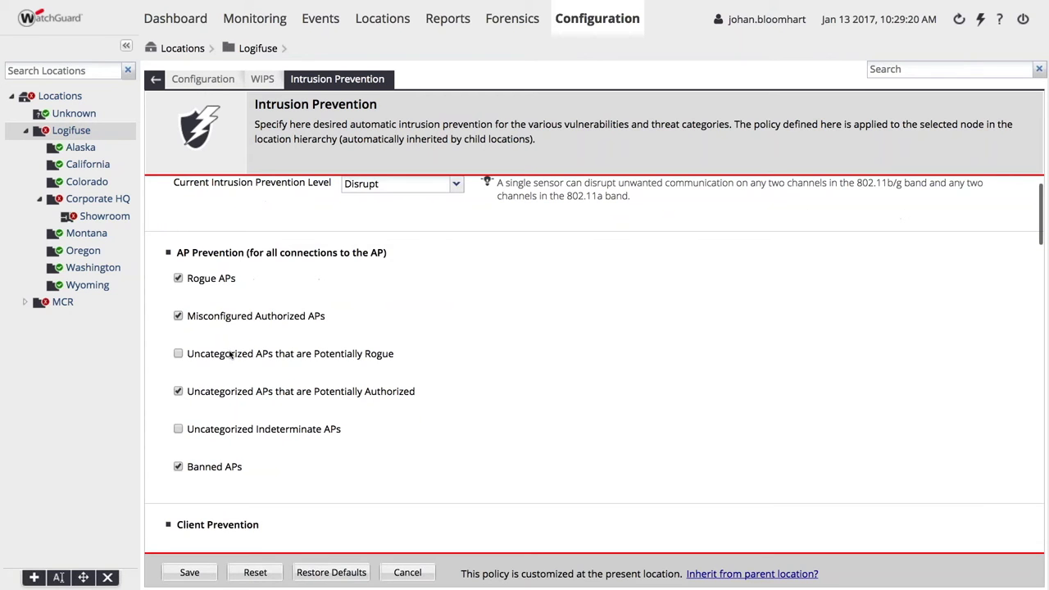
pyautogui.scroll(-1, 265, 368)
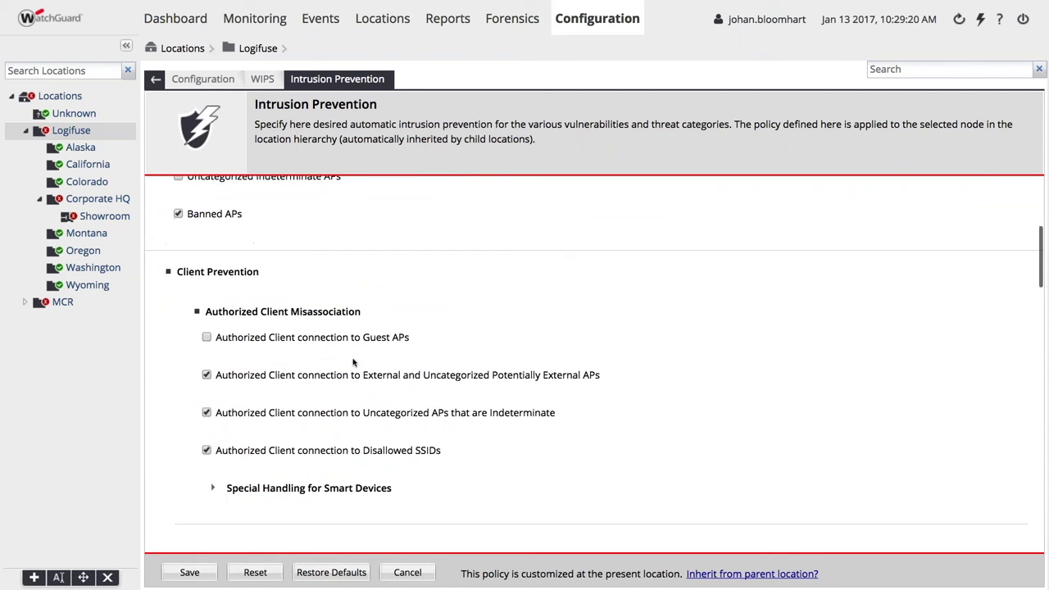
pyautogui.scroll(-2, 230, 355)
pyautogui.scroll(-4, 230, 356)
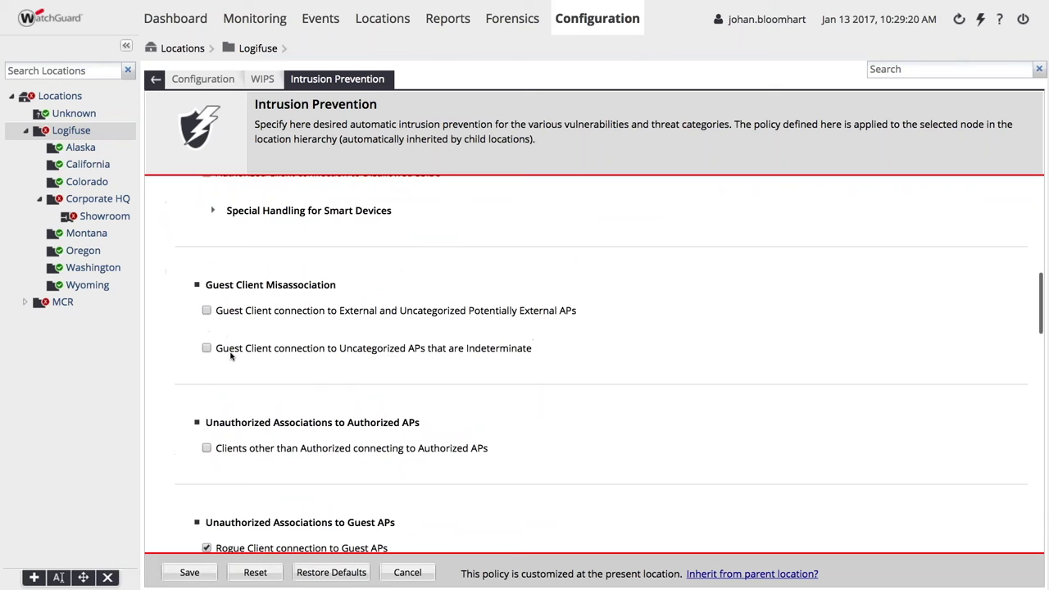
pyautogui.scroll(-4, 232, 357)
pyautogui.scroll(-5, 233, 358)
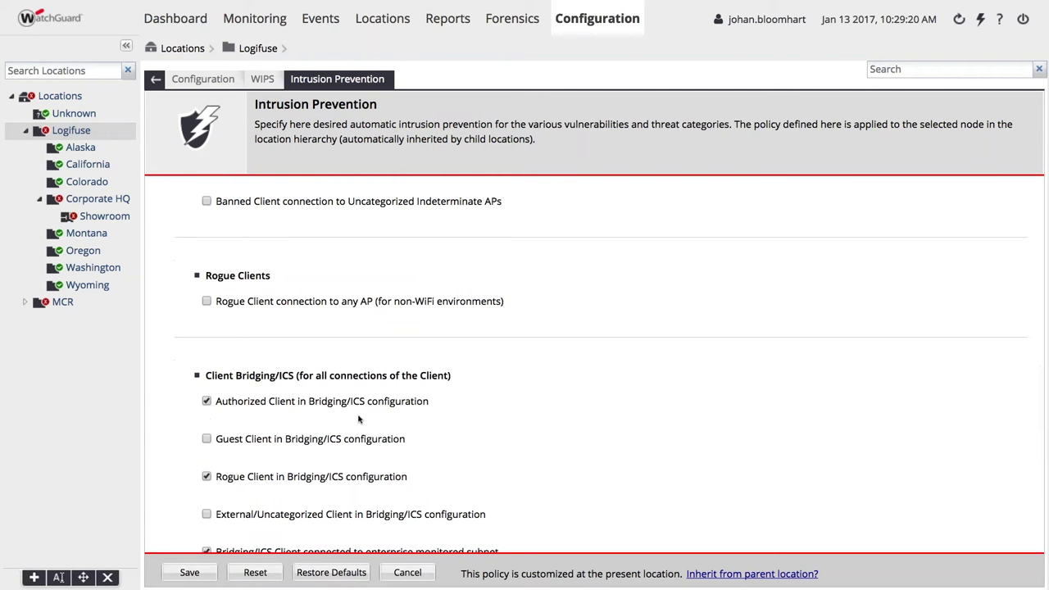
pyautogui.scroll(-1, 357, 463)
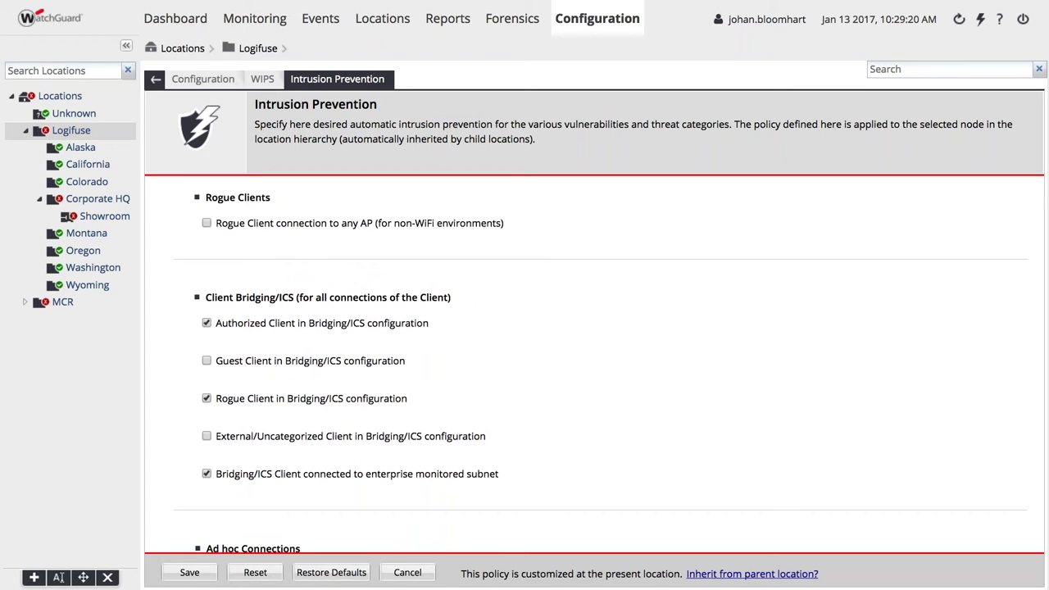
pyautogui.scroll(-10, 600, 277)
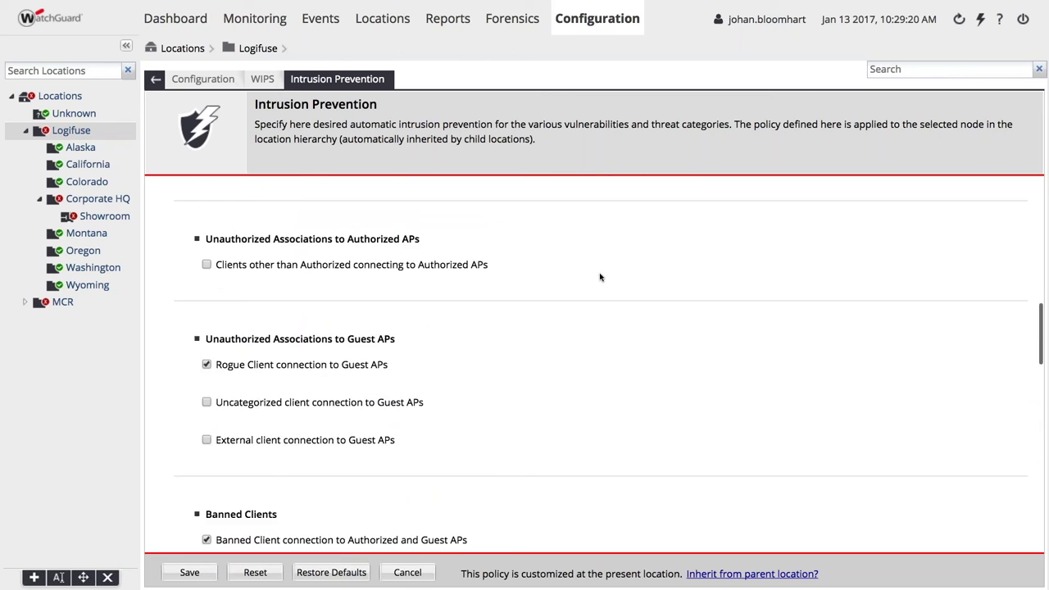
pyautogui.scroll(10, 600, 277)
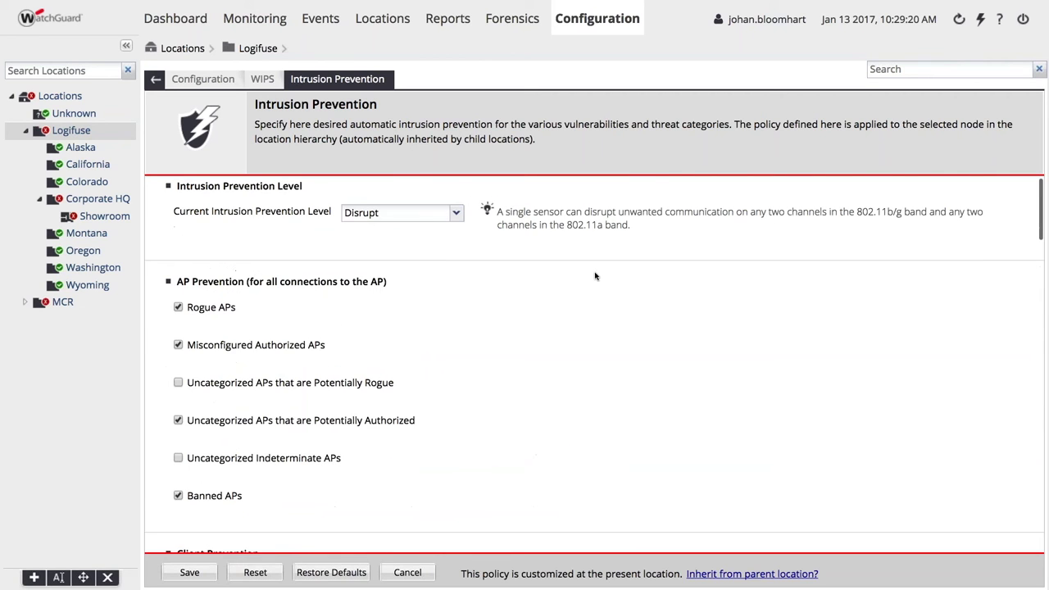
# - Open Logifuse's Intrusion Prevention Activation settings in WIPS and examine the activation switch
pyautogui.click(156, 78)
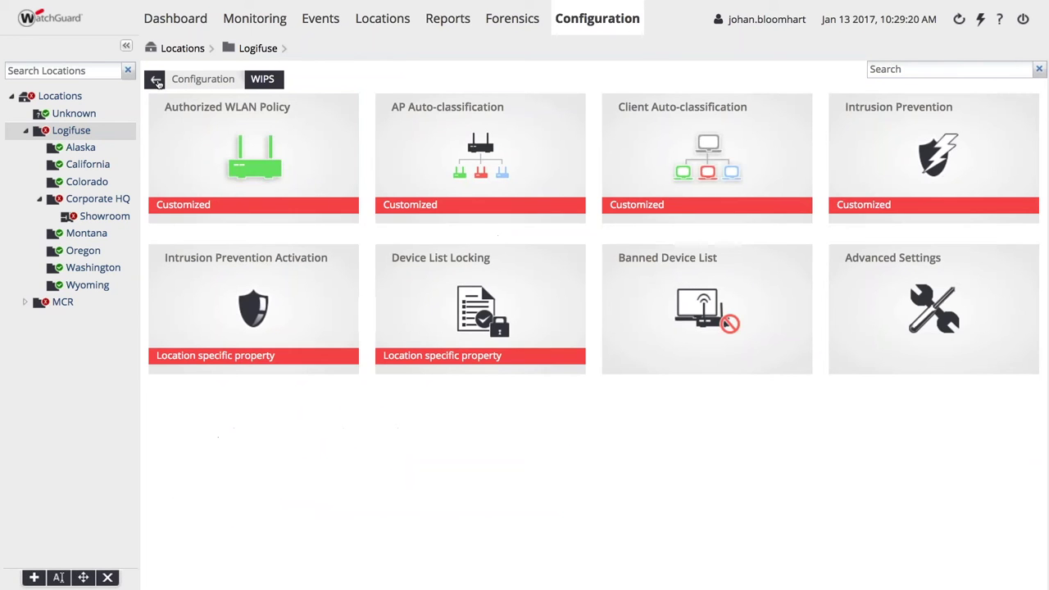
pyautogui.click(206, 276)
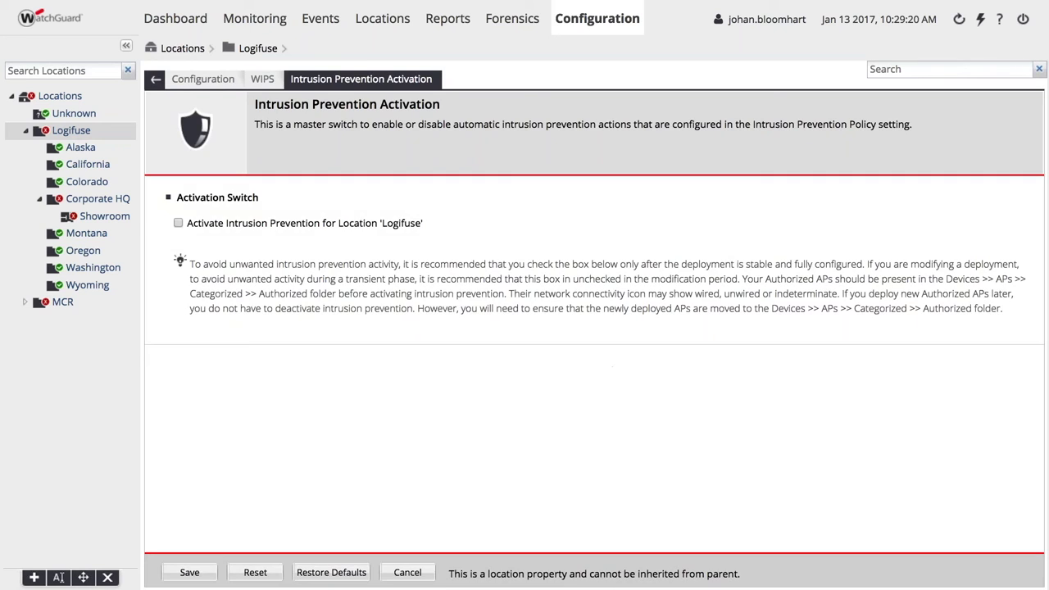
pyautogui.click(179, 223)
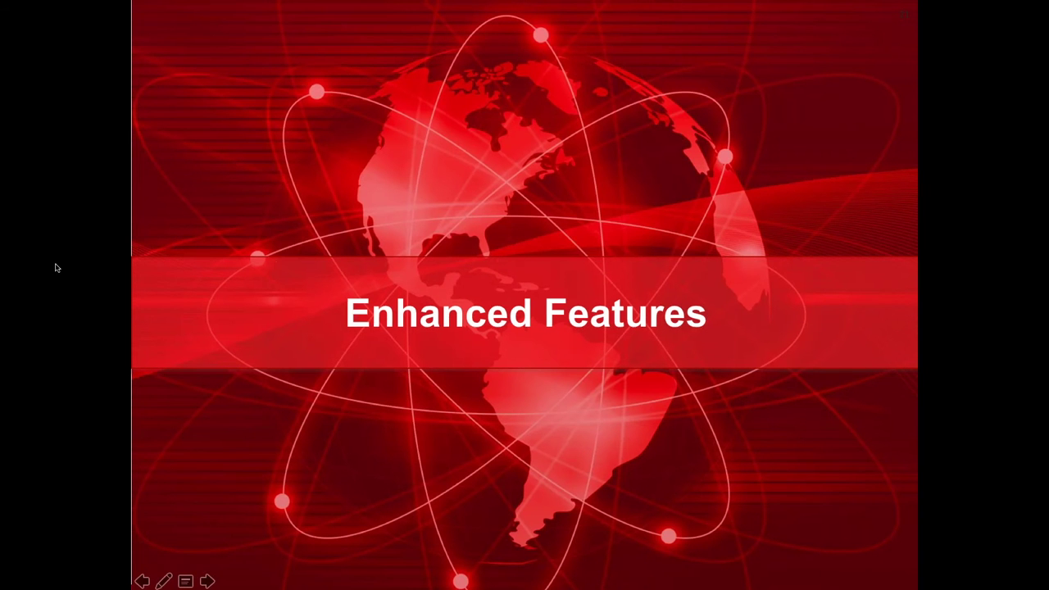
pyautogui.click(277, 266)
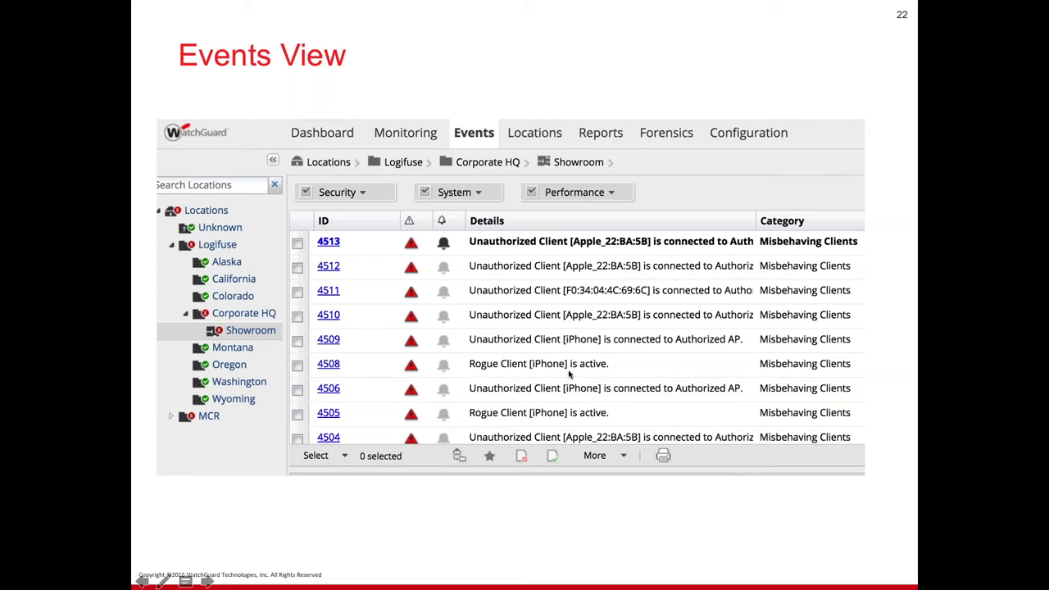
pyautogui.press('Right')
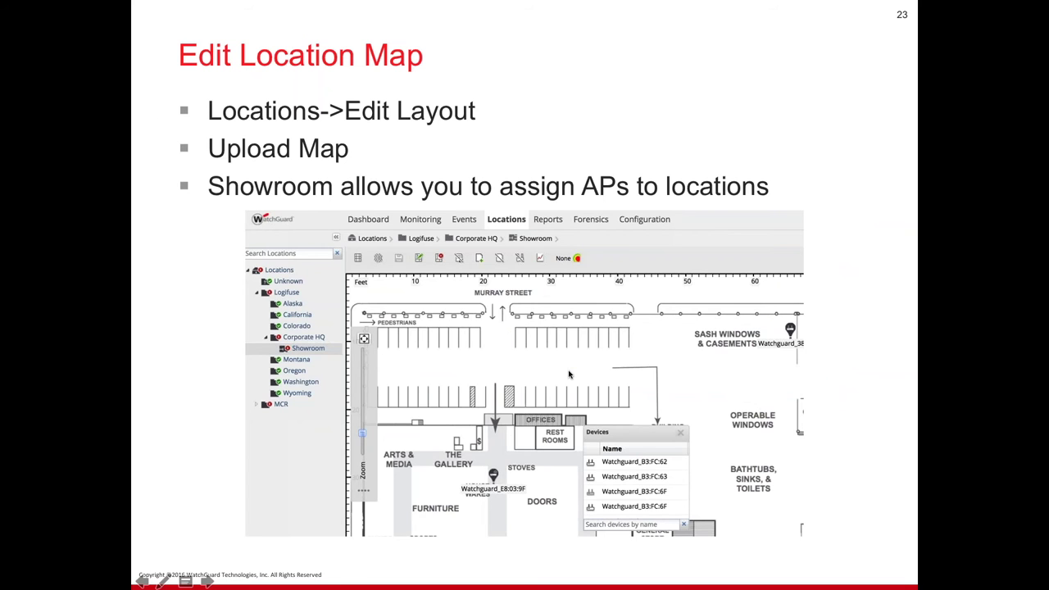